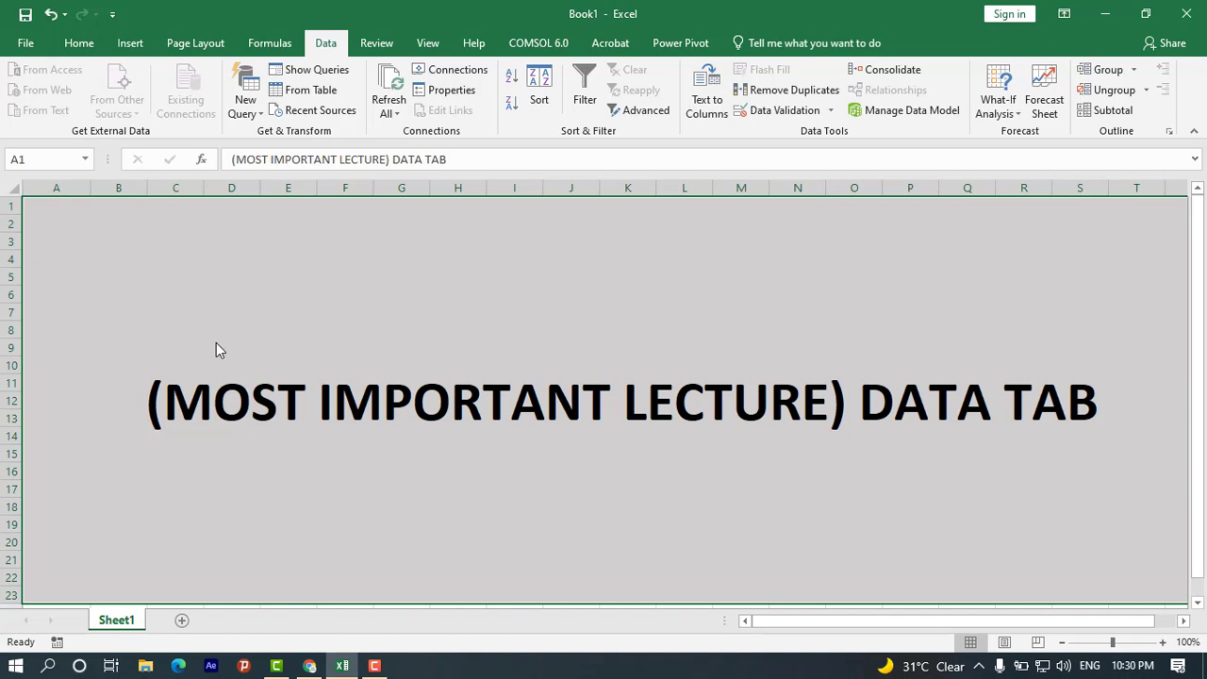
Add a new worksheet to the workbook and check the Documents folder for an Access database to import
{"action": "left_click", "coordinate": [182, 619]}
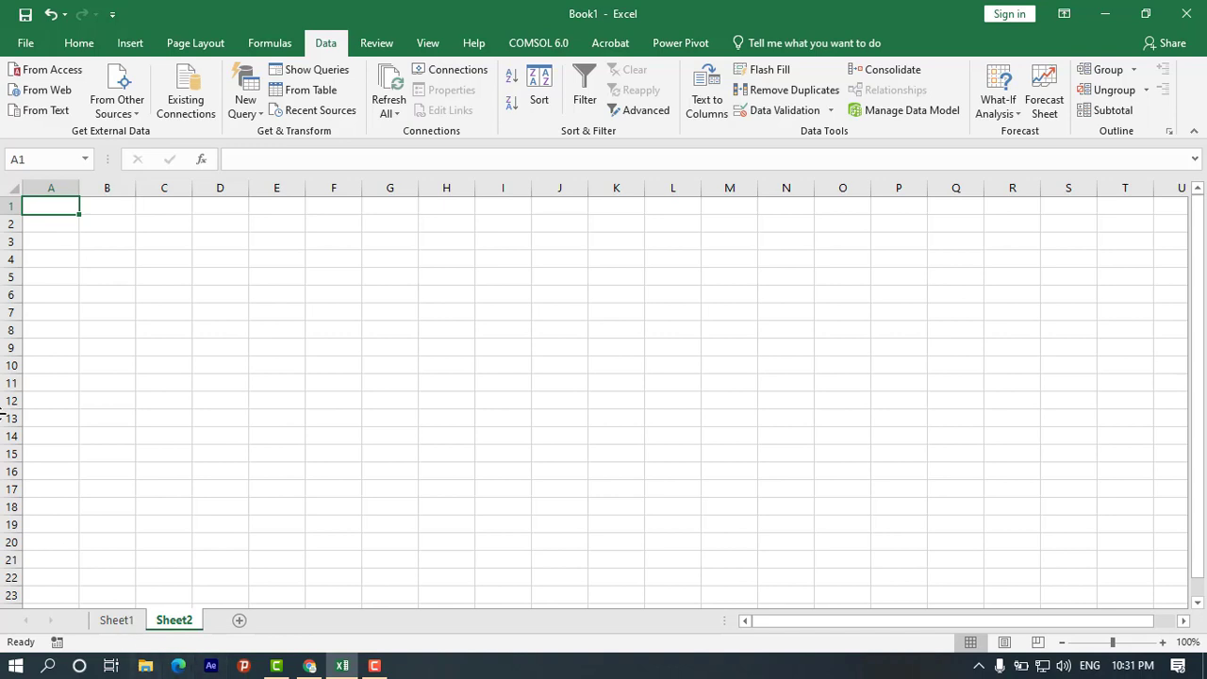
{"action": "left_click", "coordinate": [56, 75]}
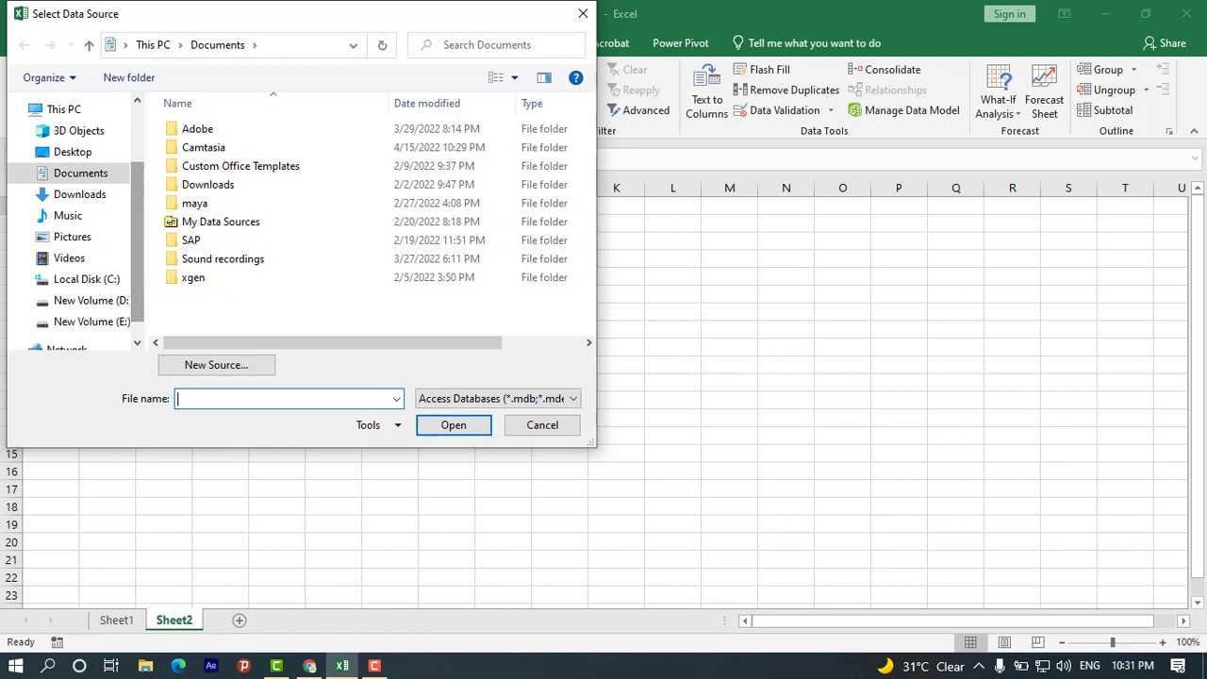
{"action": "left_click", "coordinate": [583, 14]}
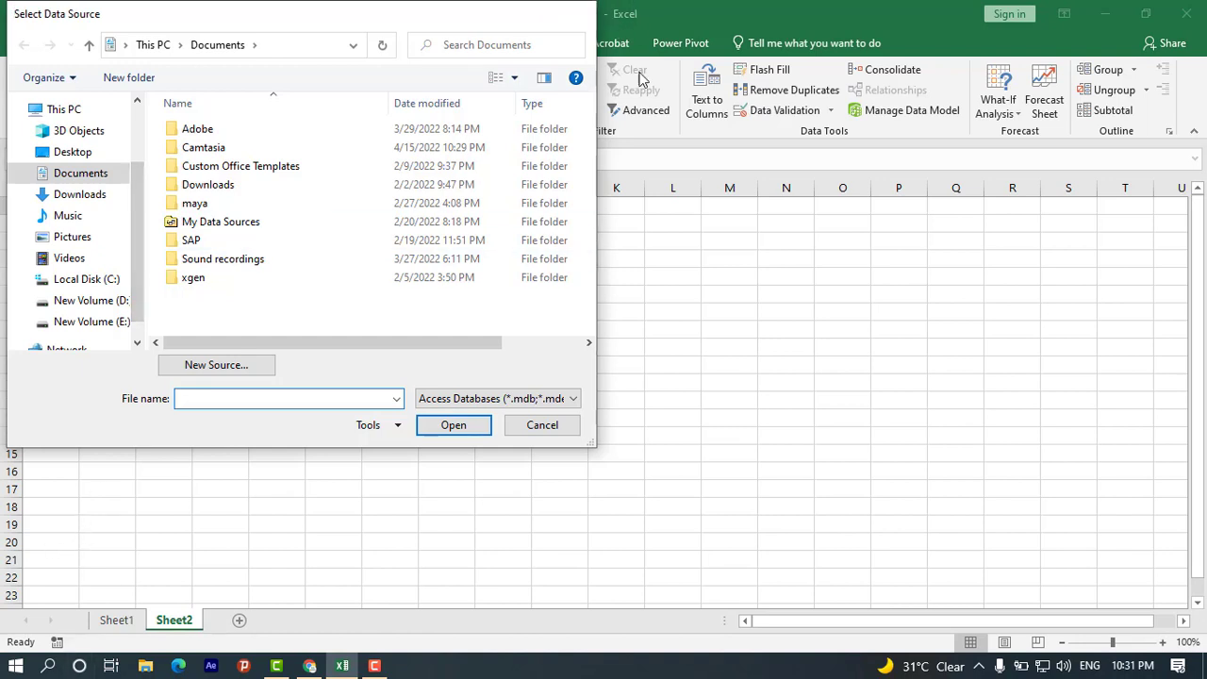
{"action": "left_click", "coordinate": [1106, 15]}
{"action": "right_click", "coordinate": [854, 203]}
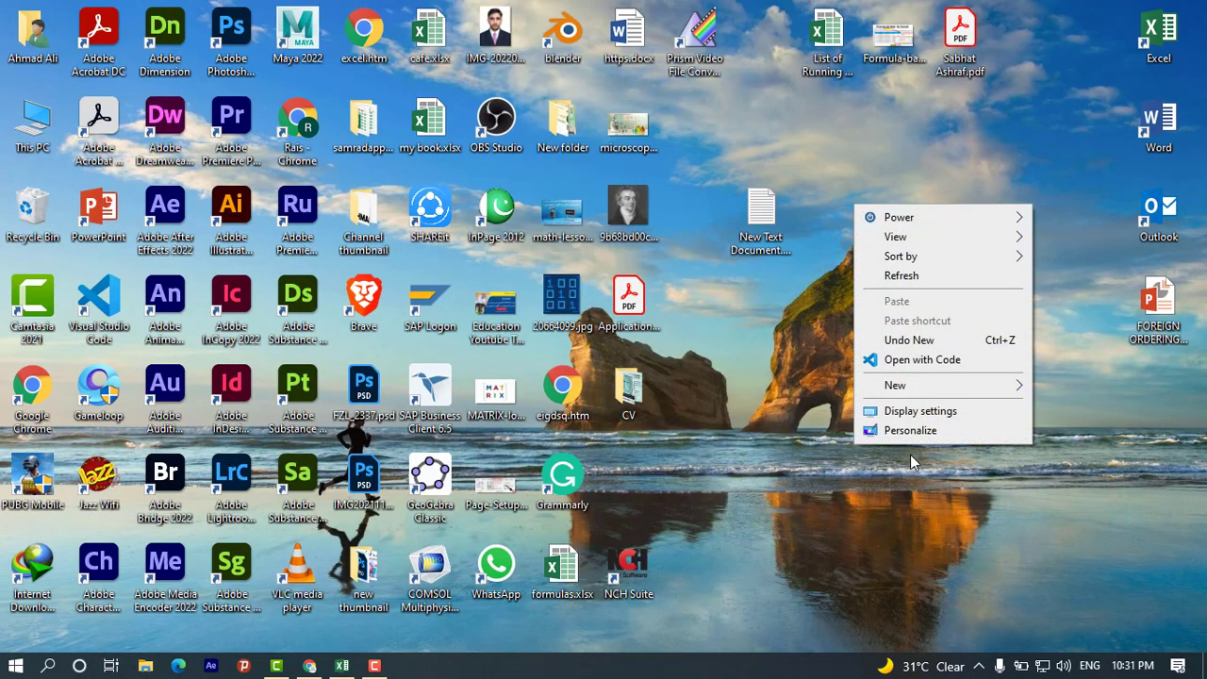
{"action": "mouse_move", "coordinate": [912, 384]}
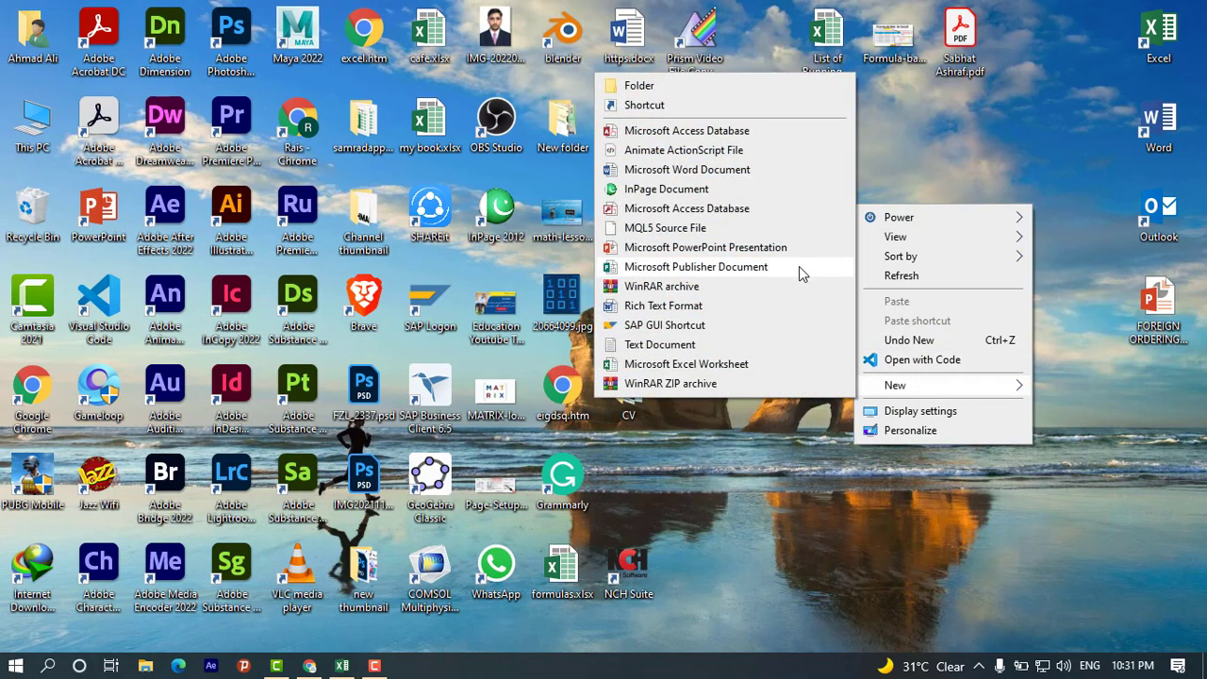
{"action": "left_click", "coordinate": [712, 465]}
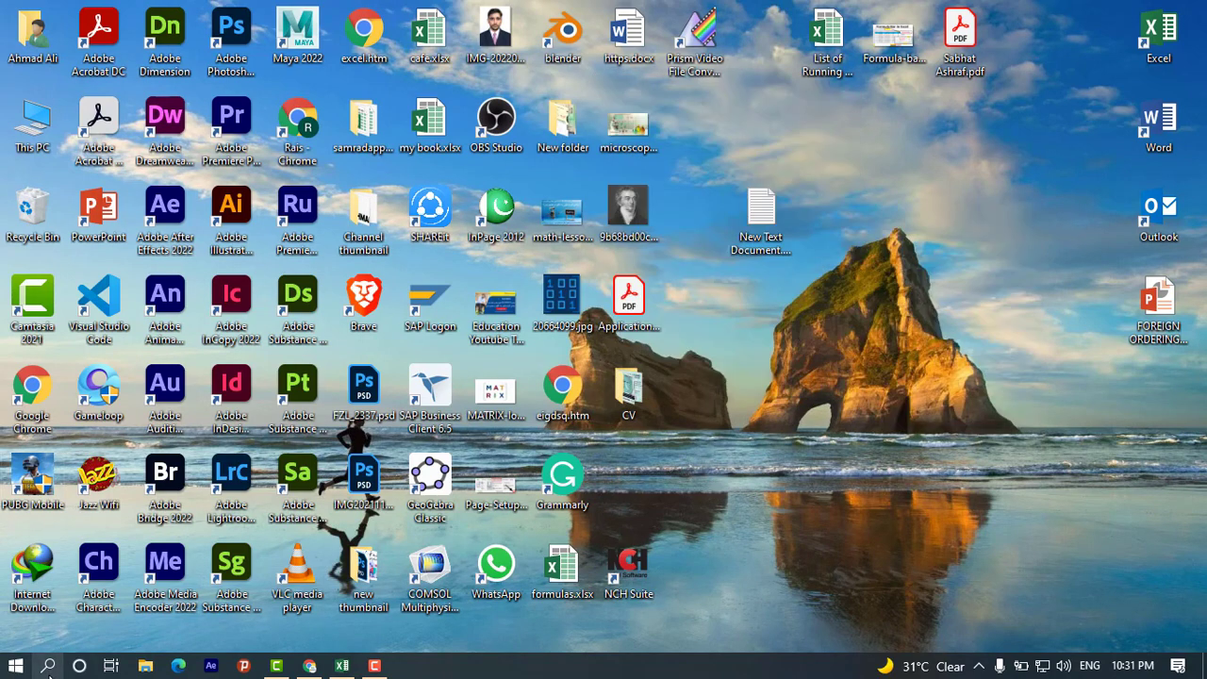
Search for Access on the computer, launch it and create a blank database under the default file name in Documents
{"action": "left_click", "coordinate": [48, 666]}
{"action": "type", "text": "M"}
{"action": "key", "text": "BackSpace"}
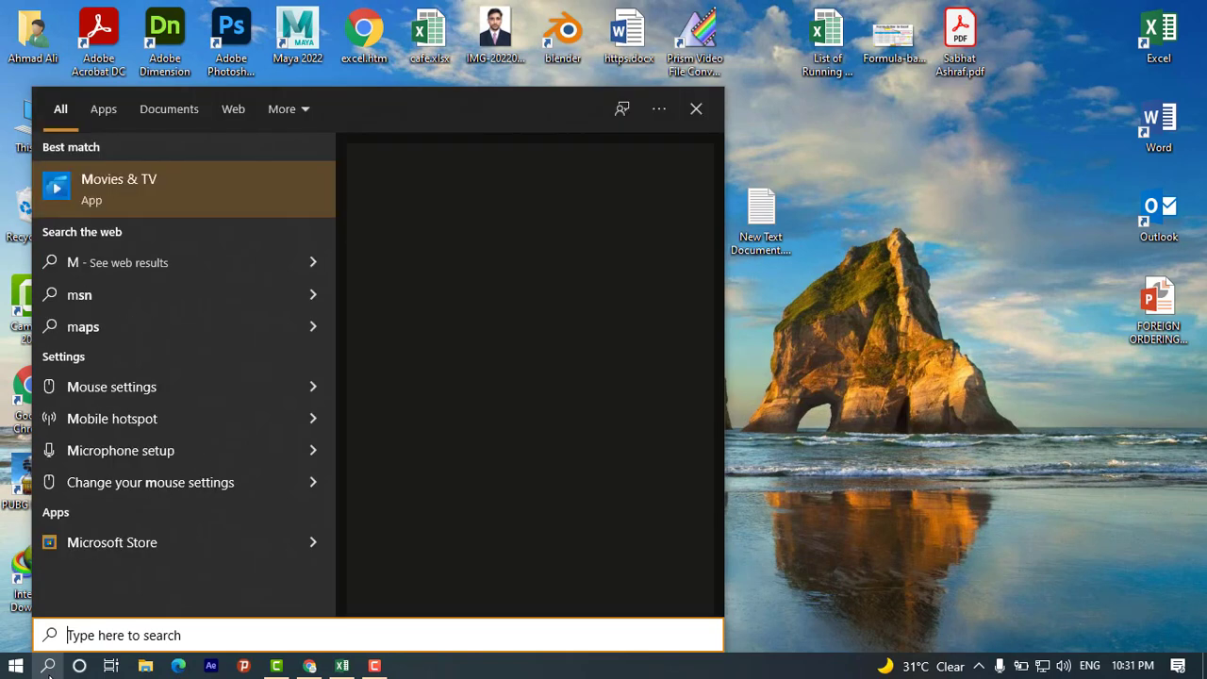
{"action": "type", "text": "ACCES"}
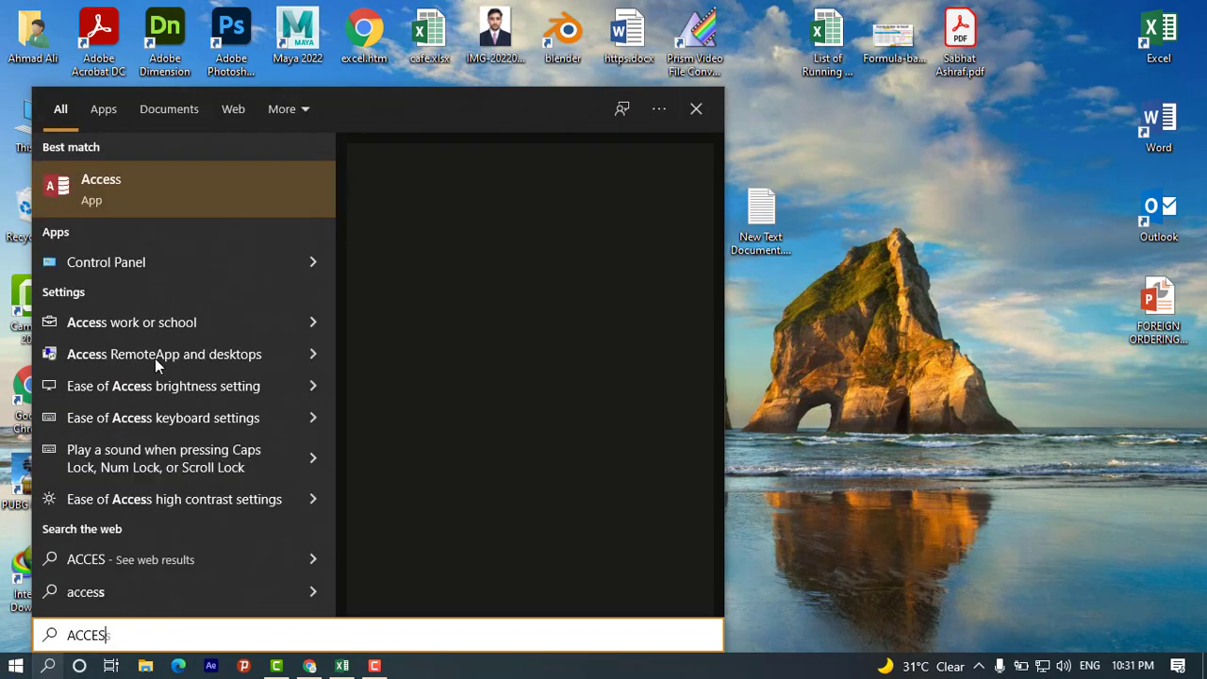
{"action": "left_click", "coordinate": [150, 184]}
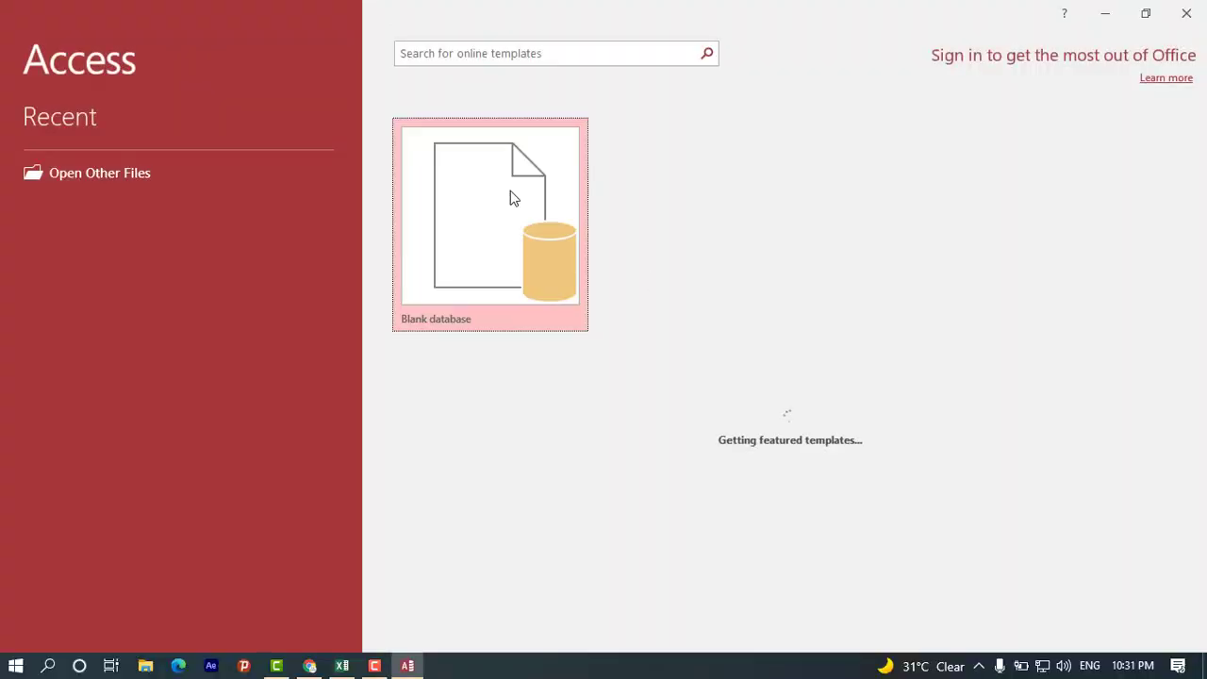
{"action": "left_click", "coordinate": [513, 198]}
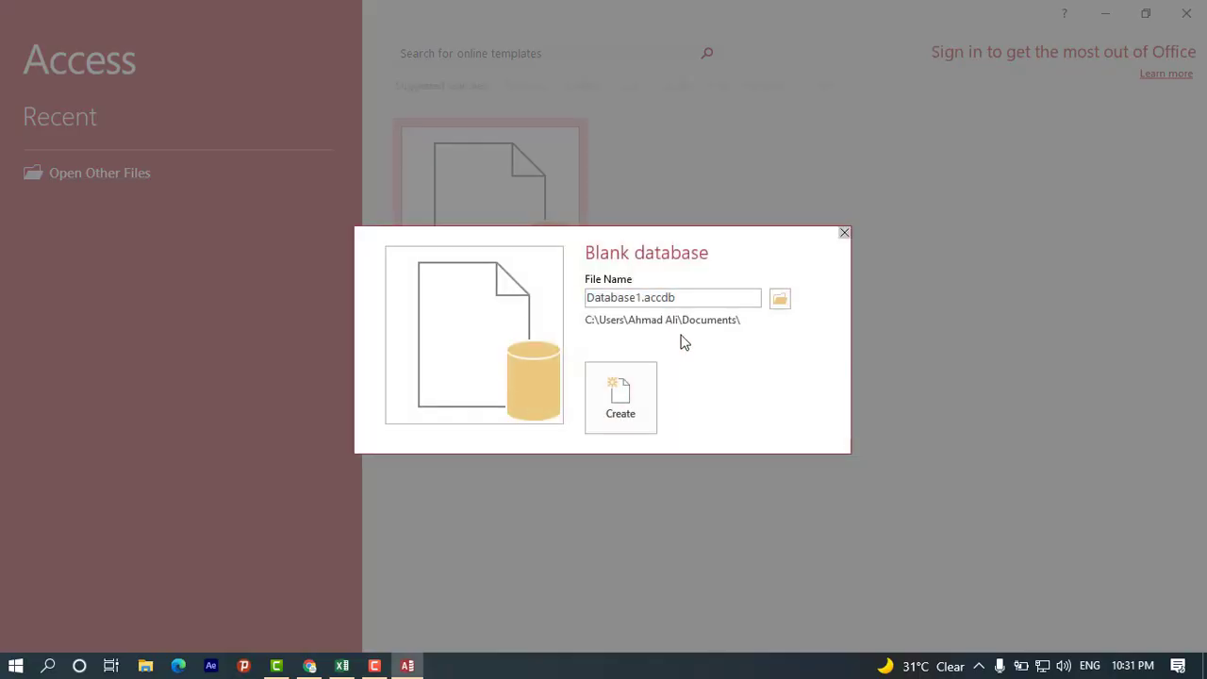
{"action": "left_click", "coordinate": [625, 391]}
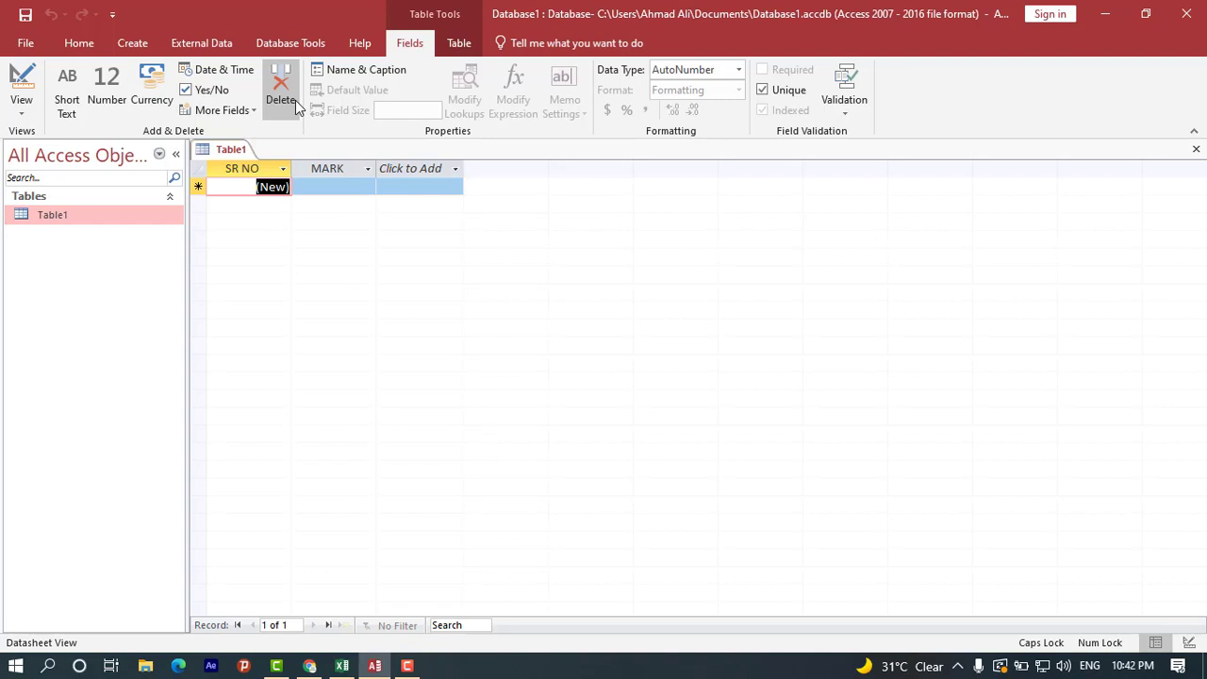
Rename the MARK field of the table as STUDENTS NAME
{"action": "double_click", "coordinate": [338, 166]}
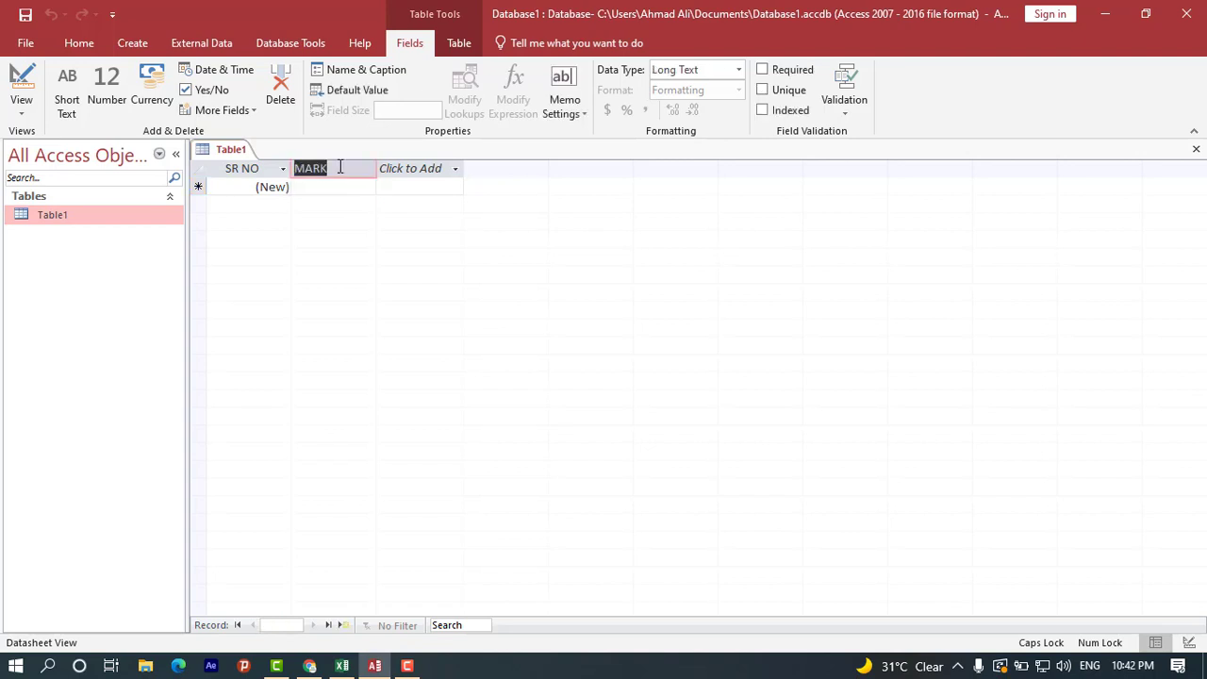
{"action": "type", "text": "STU"}
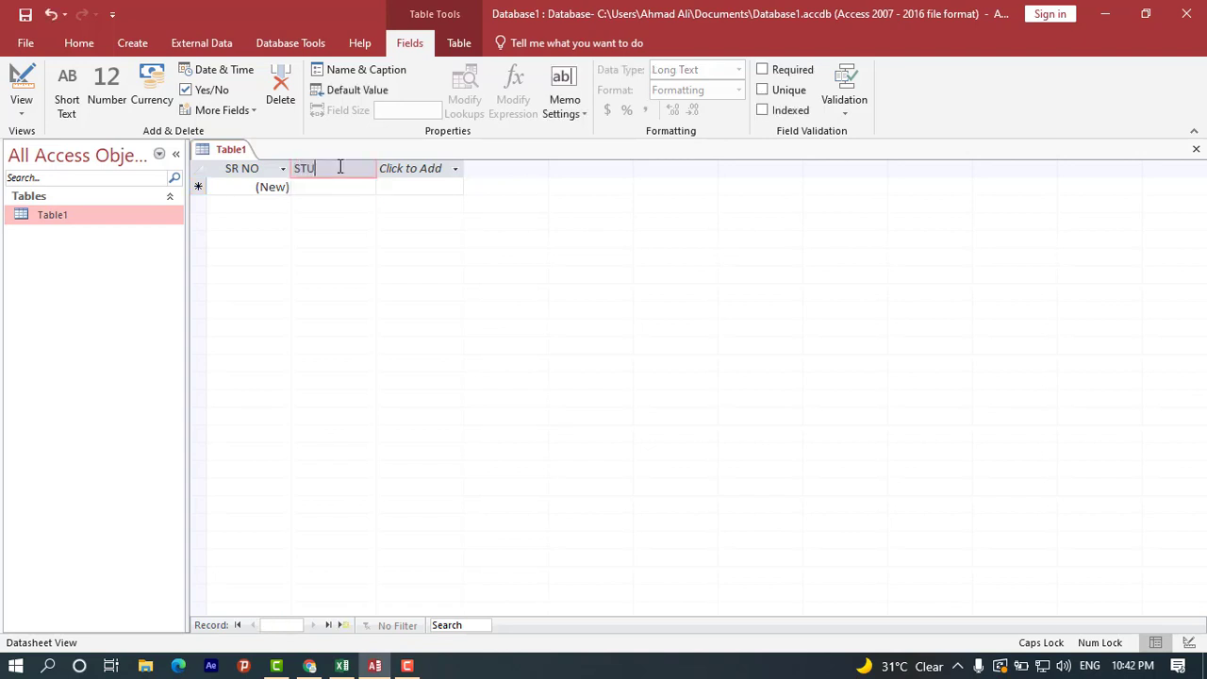
{"action": "type", "text": "DENTS NAME"}
Add a General number field named MARKS after the student name field
{"action": "left_click", "coordinate": [247, 111]}
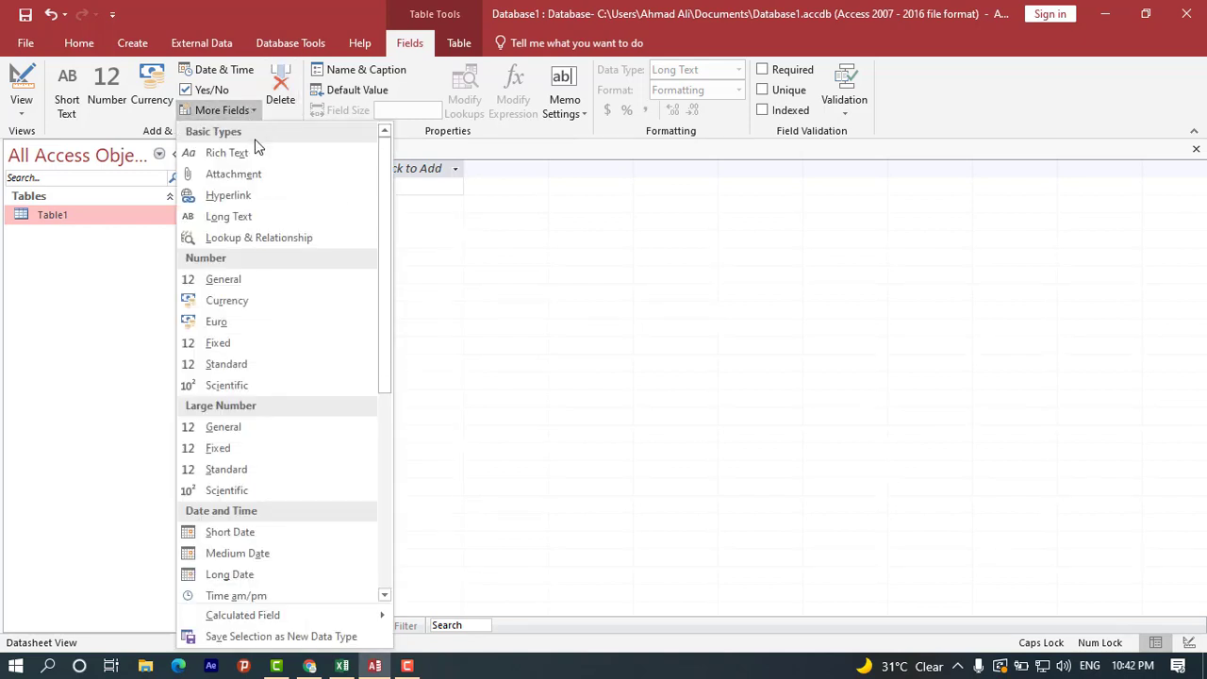
{"action": "left_click", "coordinate": [259, 281]}
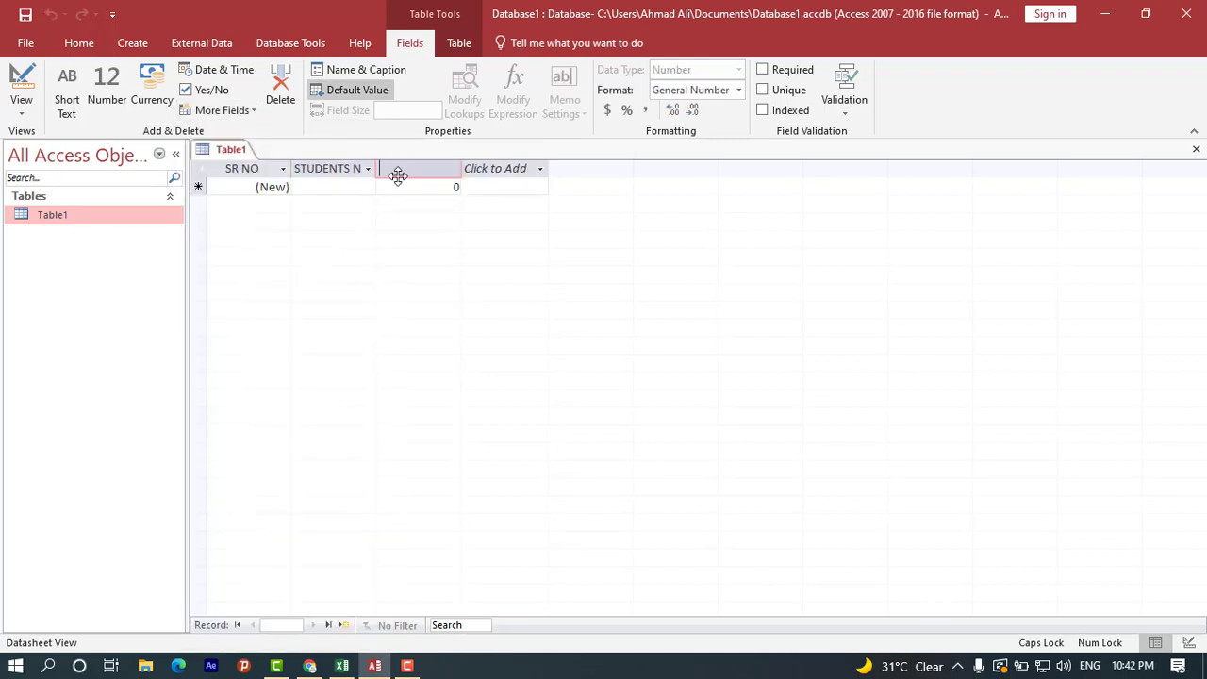
{"action": "type", "text": "MARKS"}
{"action": "key", "text": "Return"}
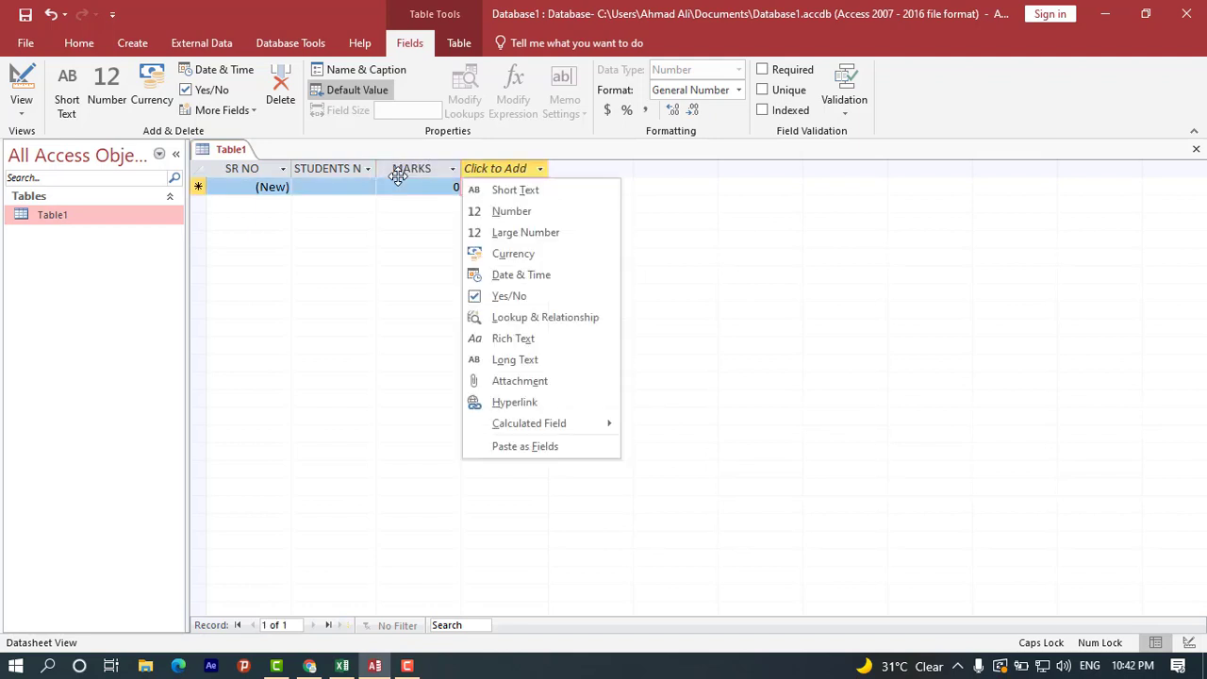
Fill in the first record with the first student's name and 400 marks
{"action": "left_click", "coordinate": [239, 186]}
{"action": "left_click", "coordinate": [235, 189]}
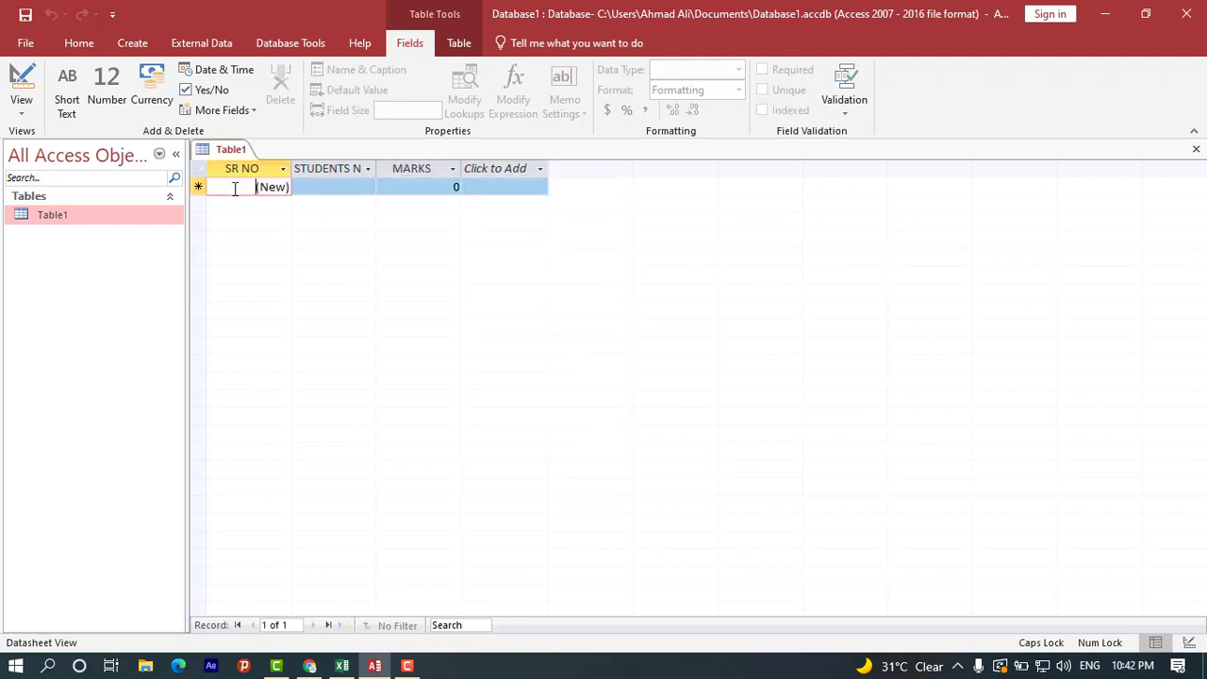
{"action": "left_click", "coordinate": [330, 186]}
{"action": "type", "text": "AHMAD"}
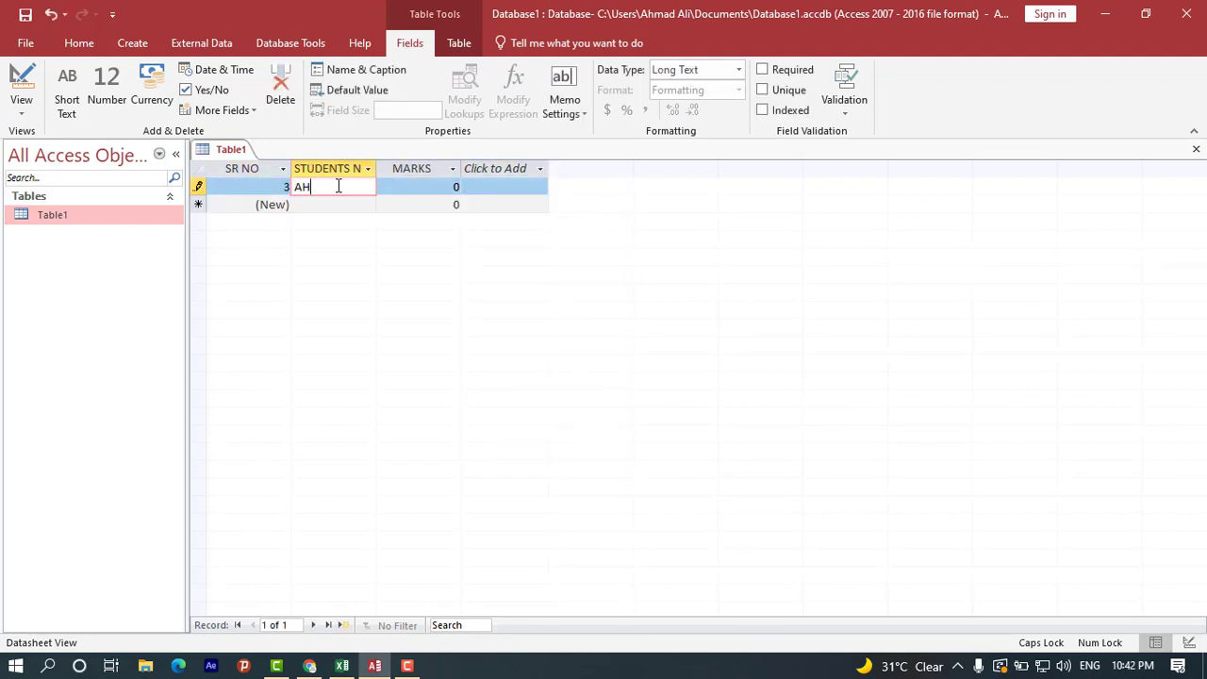
{"action": "left_click", "coordinate": [429, 186]}
{"action": "key", "text": "BackSpace"}
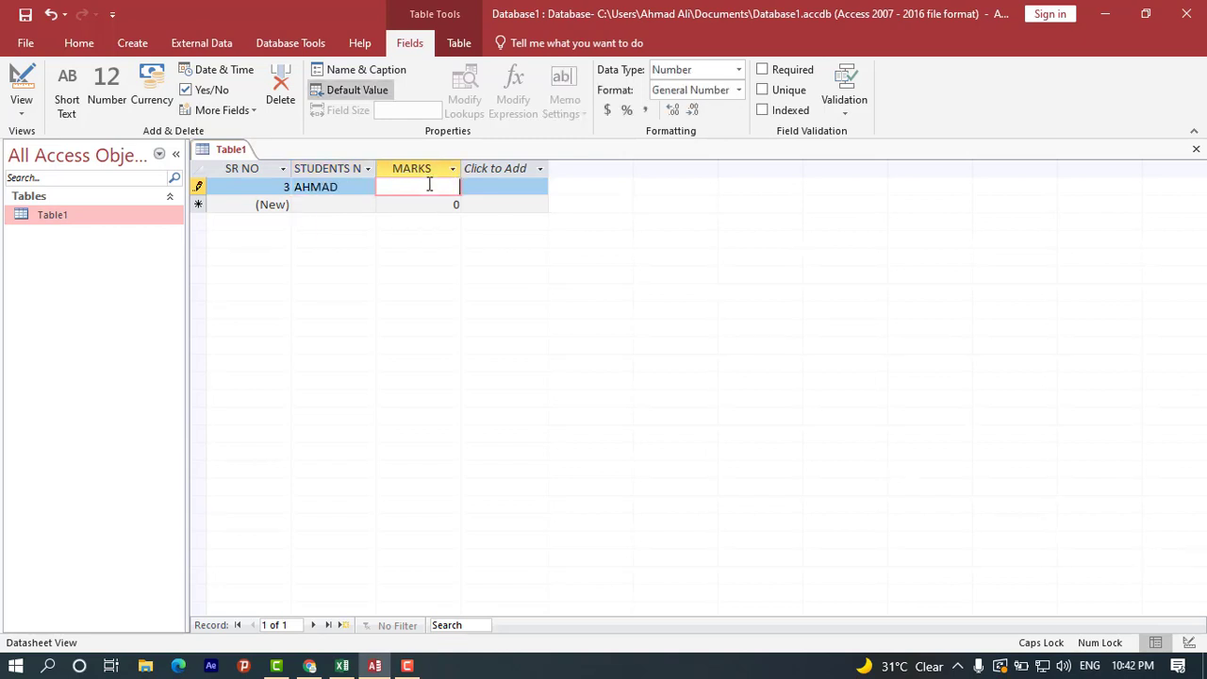
{"action": "type", "text": "400"}
{"action": "key", "text": "Tab"}
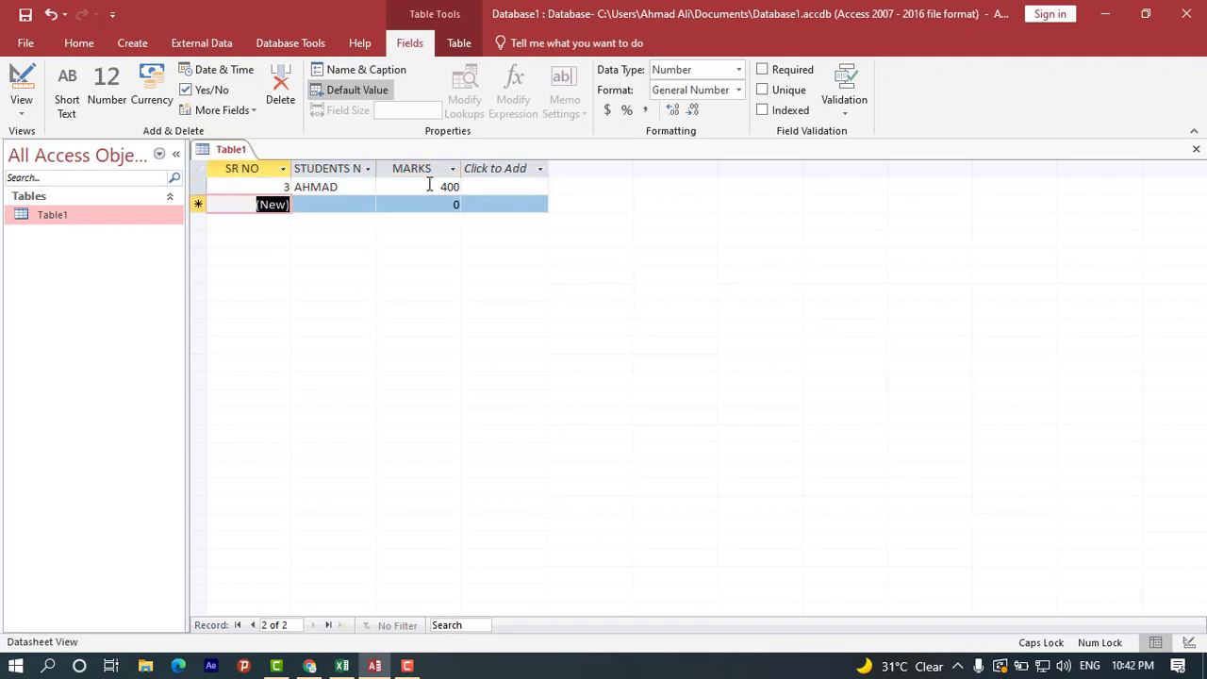
Try to delete the serial number of the first record
{"action": "left_click", "coordinate": [340, 204]}
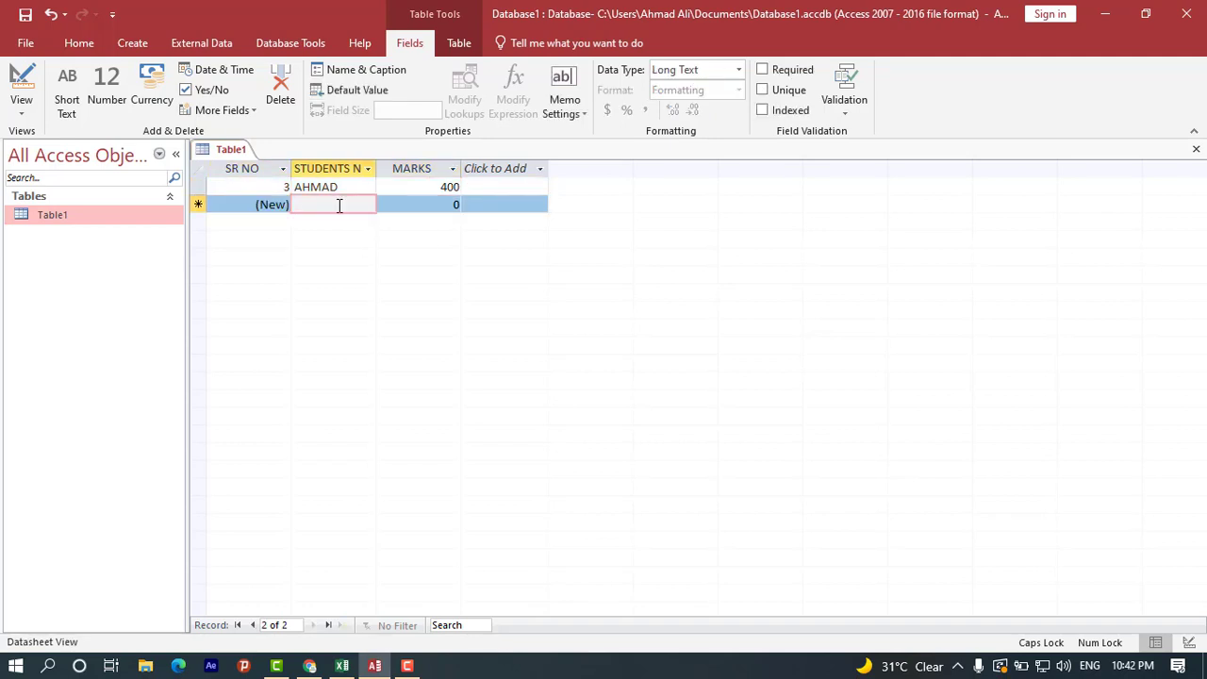
{"action": "left_click", "coordinate": [275, 187]}
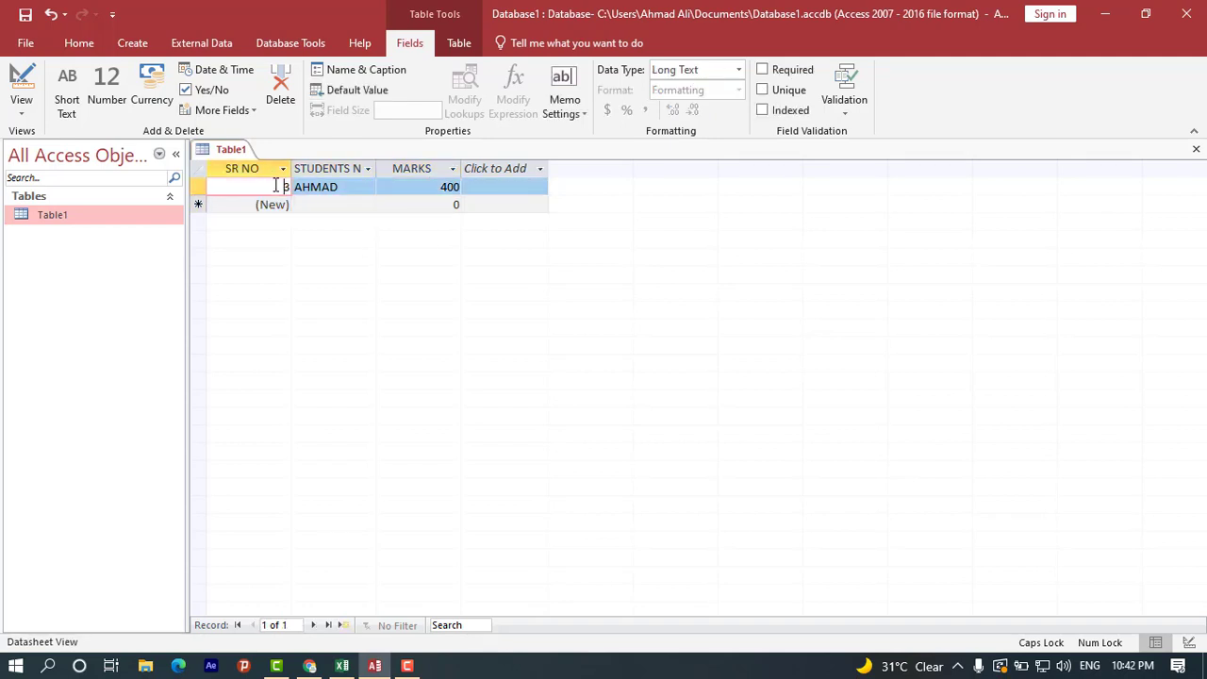
{"action": "key", "text": "Delete"}
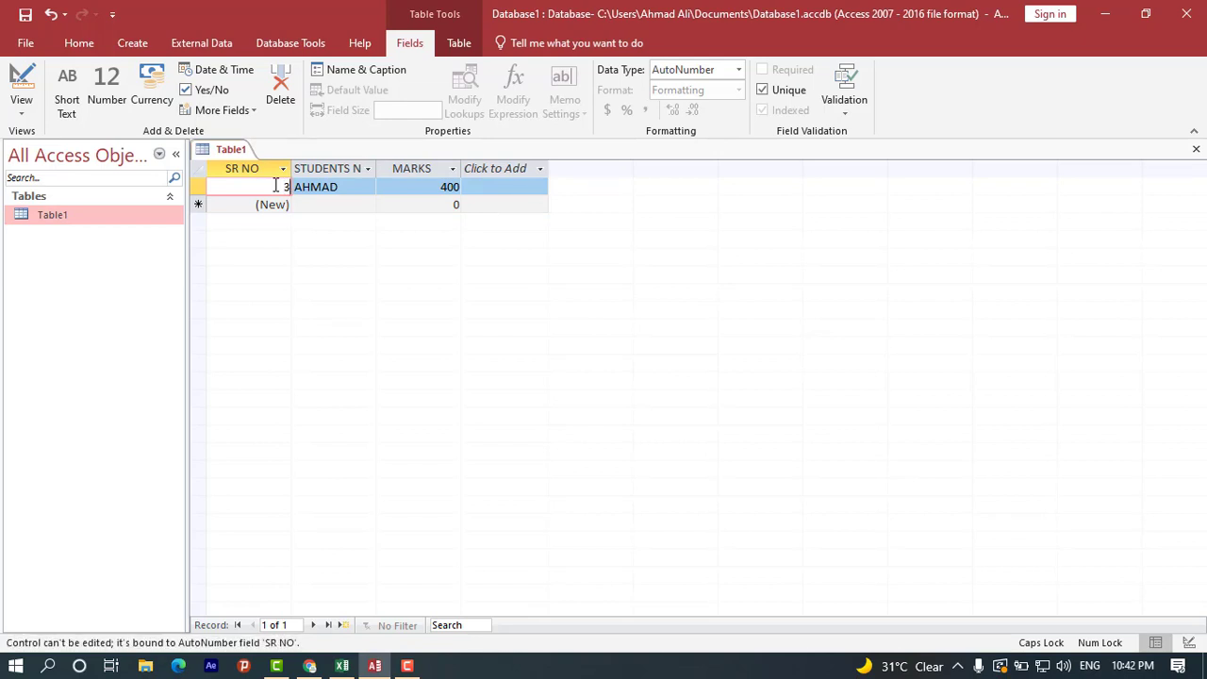
Fill in the second record with another student's name and 350 marks
{"action": "key", "text": "Tab"}
{"action": "key", "text": "Tab"}
{"action": "key", "text": "Tab"}
{"action": "key", "text": "Tab"}
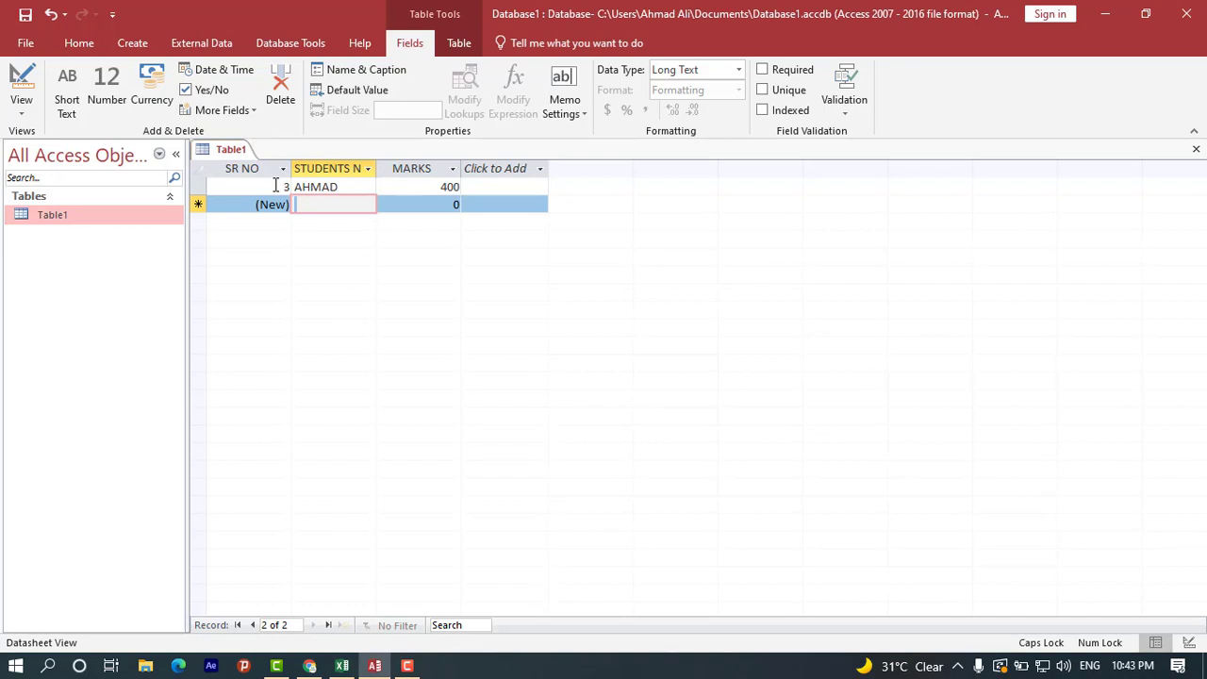
{"action": "type", "text": "ALI"}
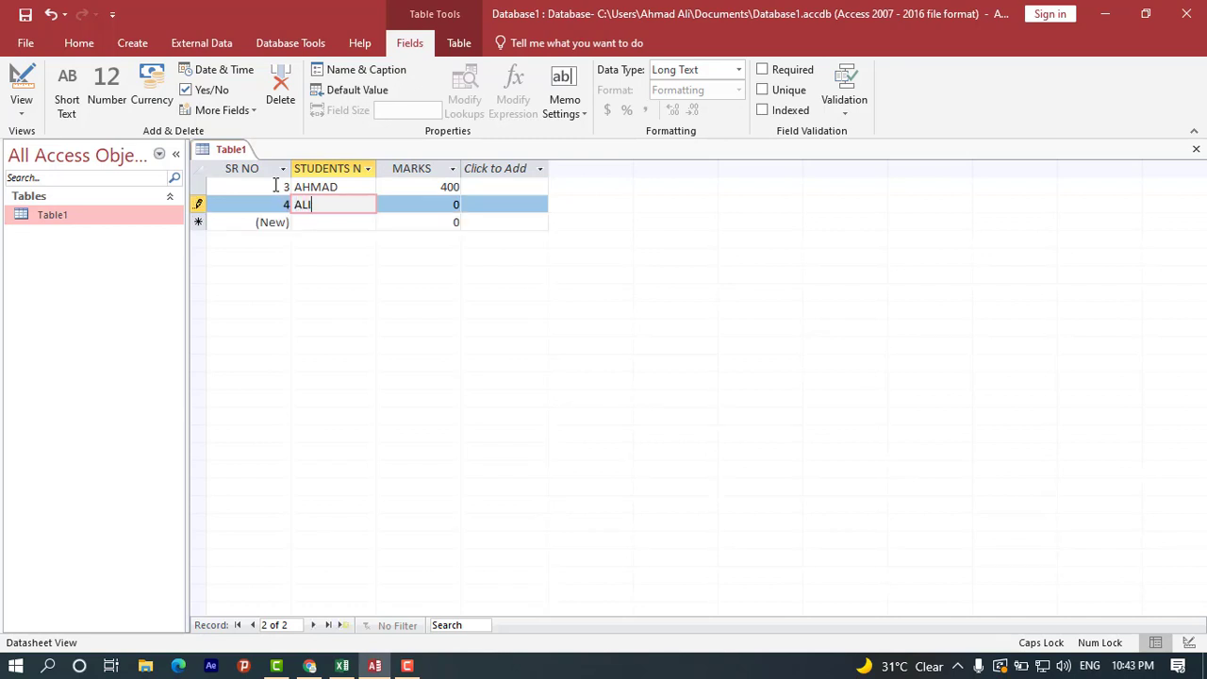
{"action": "key", "text": "Tab"}
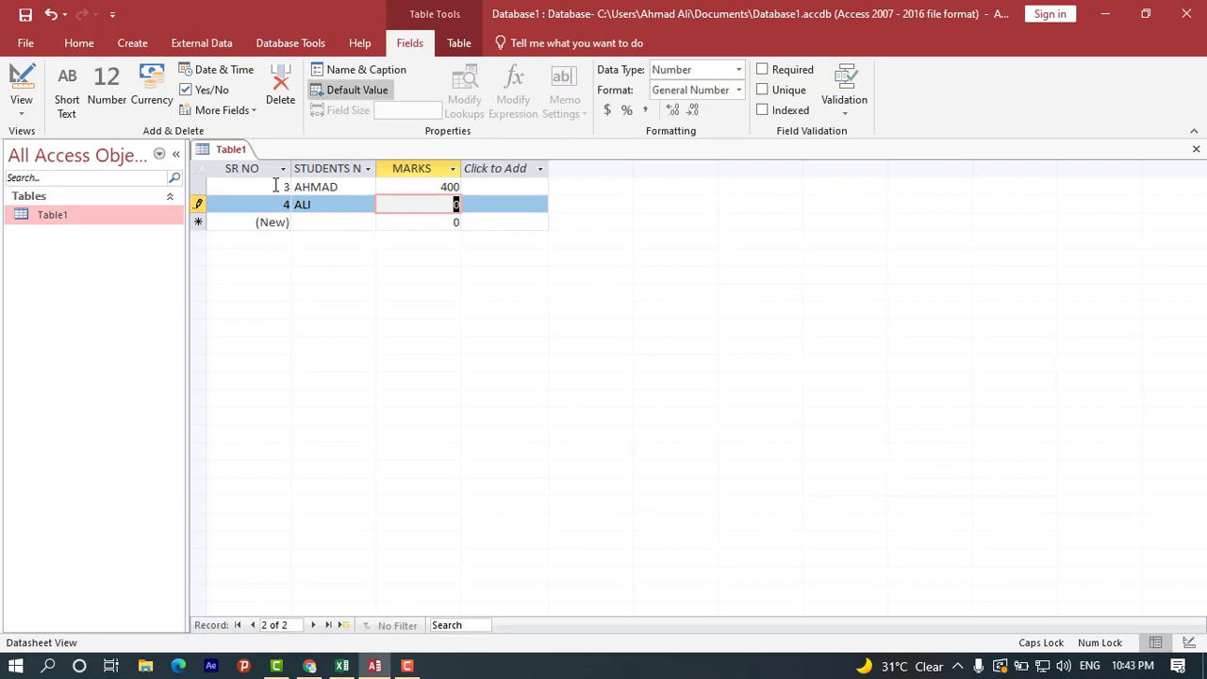
{"action": "type", "text": "350"}
{"action": "key", "text": "Tab"}
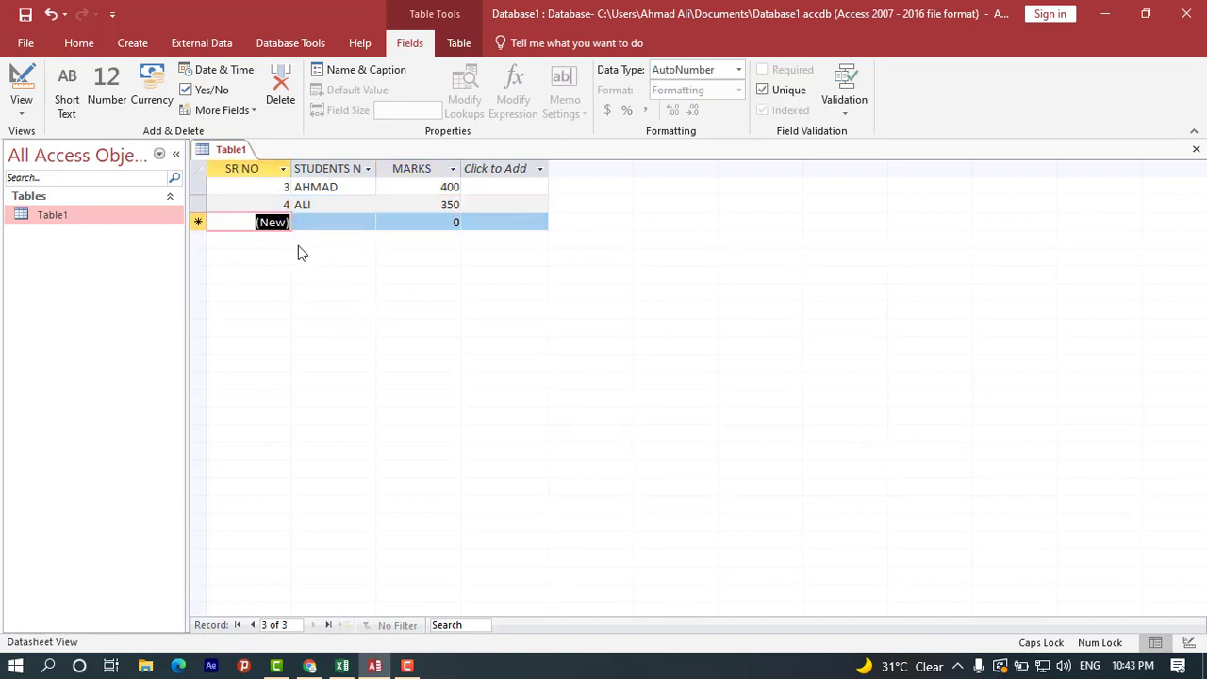
Save the database and close Access
{"action": "left_click", "coordinate": [79, 43]}
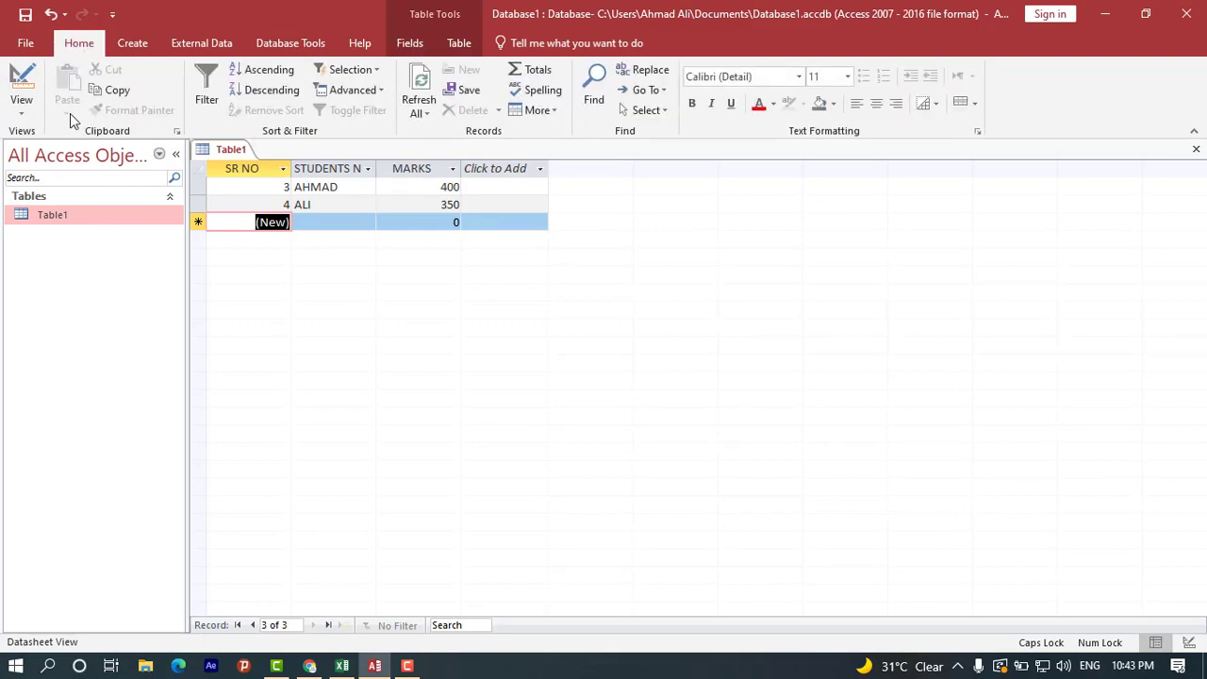
{"action": "left_click", "coordinate": [26, 43]}
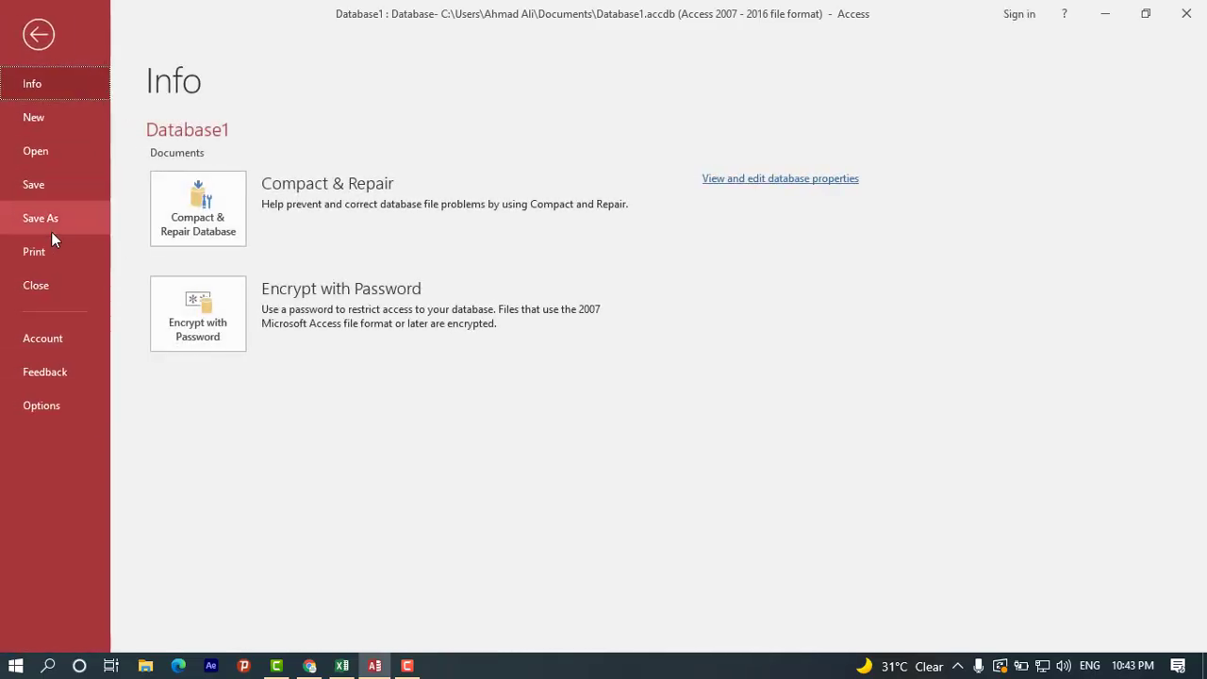
{"action": "left_click", "coordinate": [45, 179]}
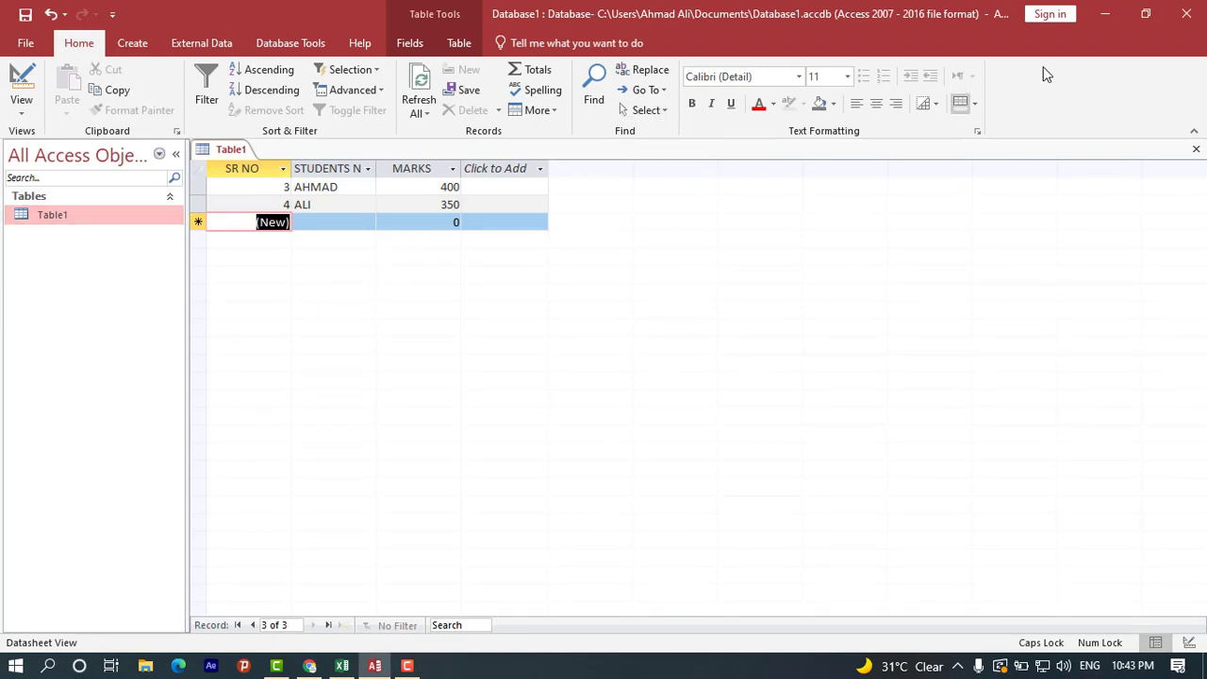
{"action": "left_click", "coordinate": [1184, 13]}
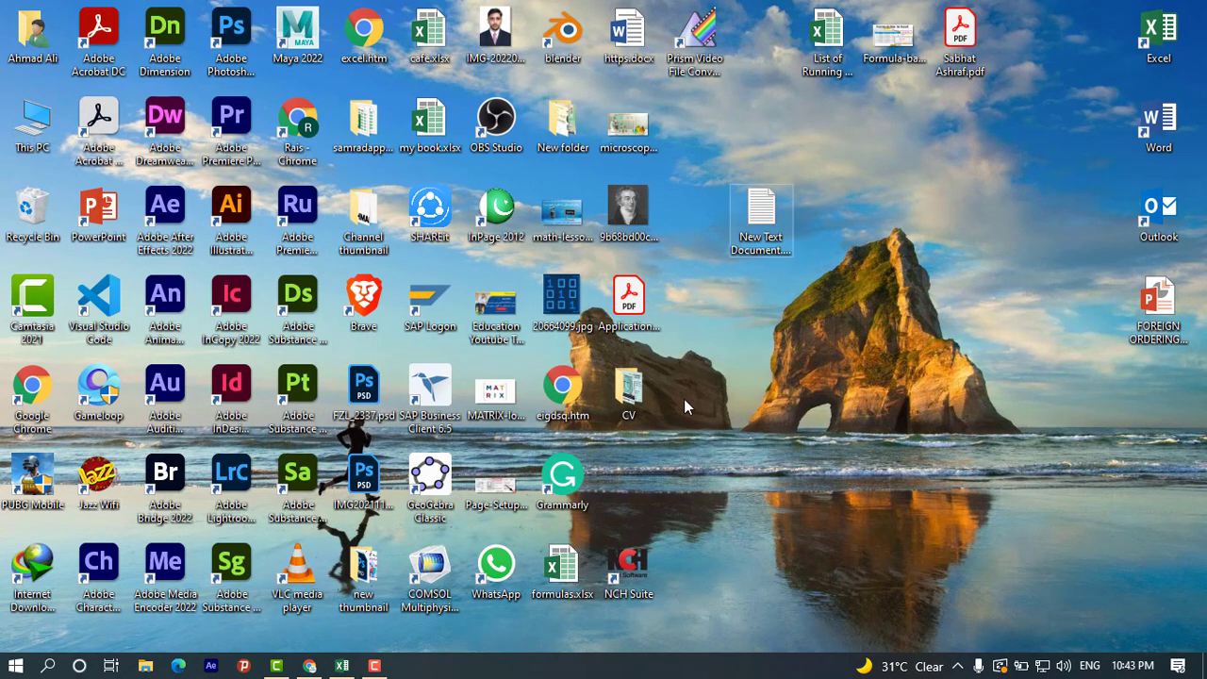
Switch to Excel and import Database1.accdb from Access as a table into the existing worksheet at cell A1
{"action": "left_click", "coordinate": [342, 666]}
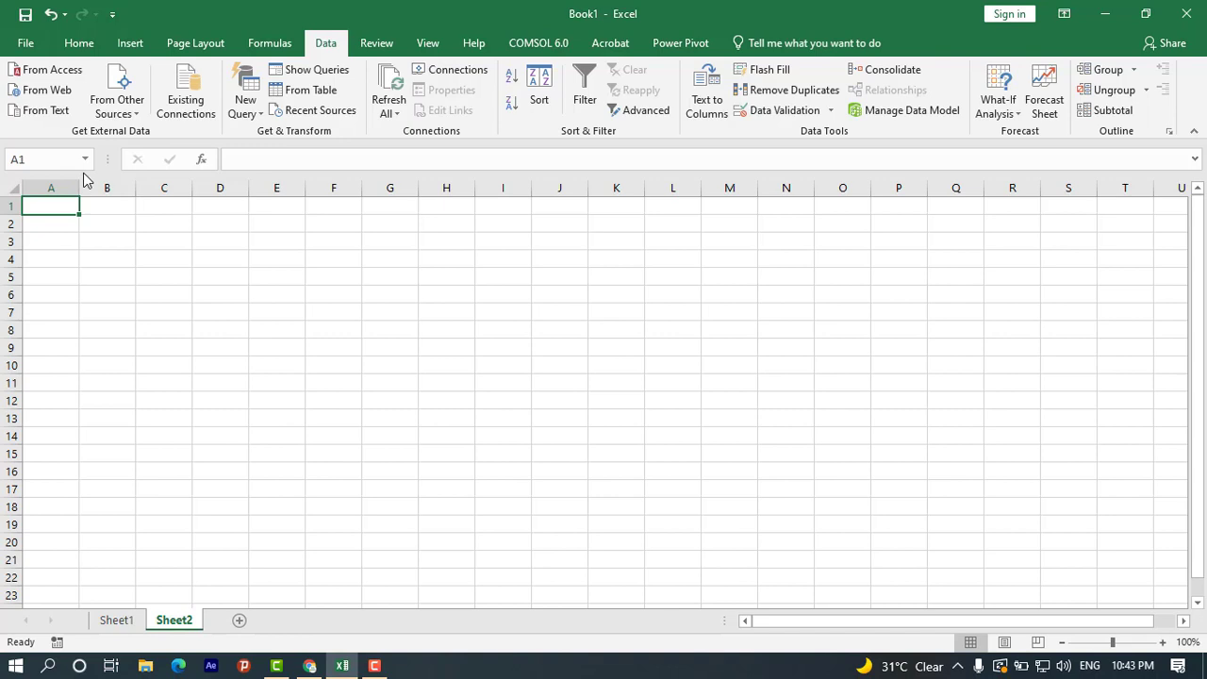
{"action": "left_click", "coordinate": [42, 70]}
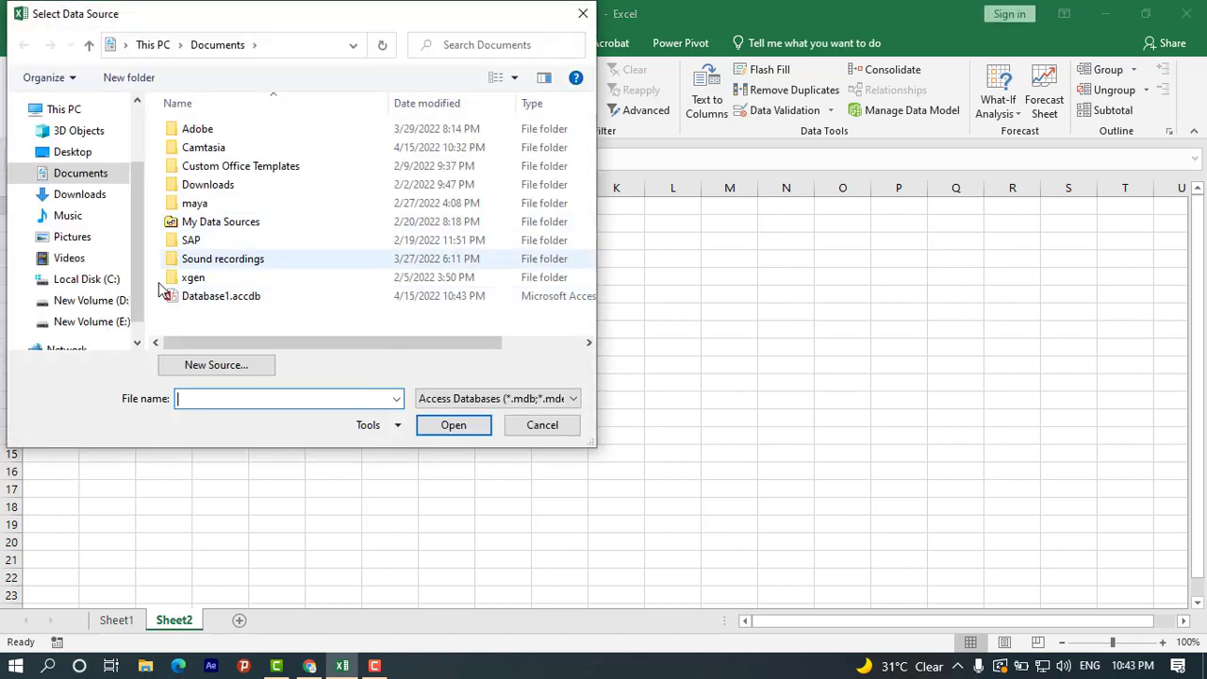
{"action": "double_click", "coordinate": [213, 298]}
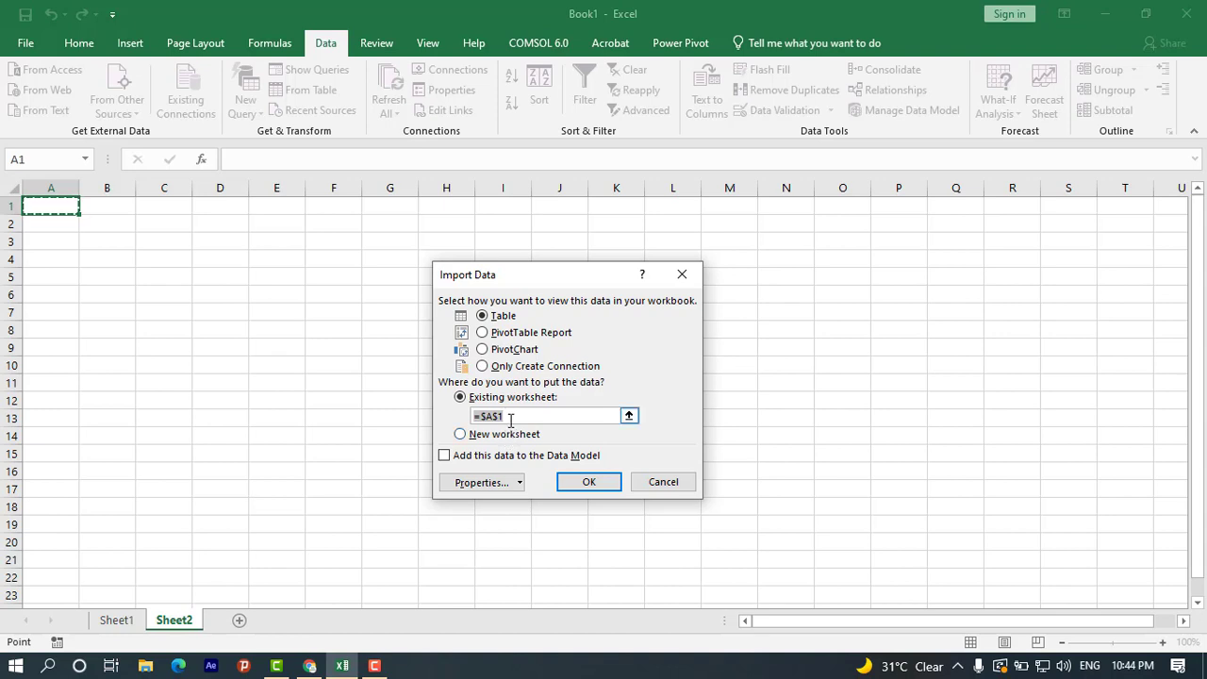
{"action": "left_click", "coordinate": [580, 484]}
{"action": "left_click", "coordinate": [142, 315]}
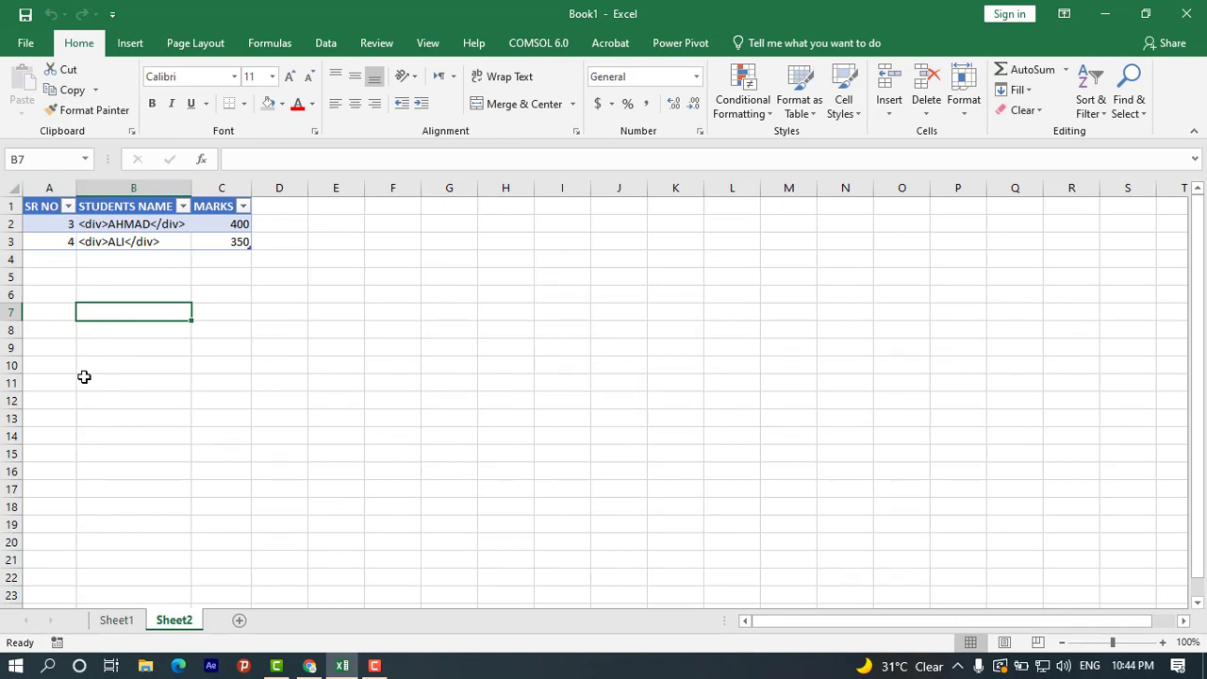
Review the list of external data connections in the workbook
{"action": "left_click", "coordinate": [332, 43]}
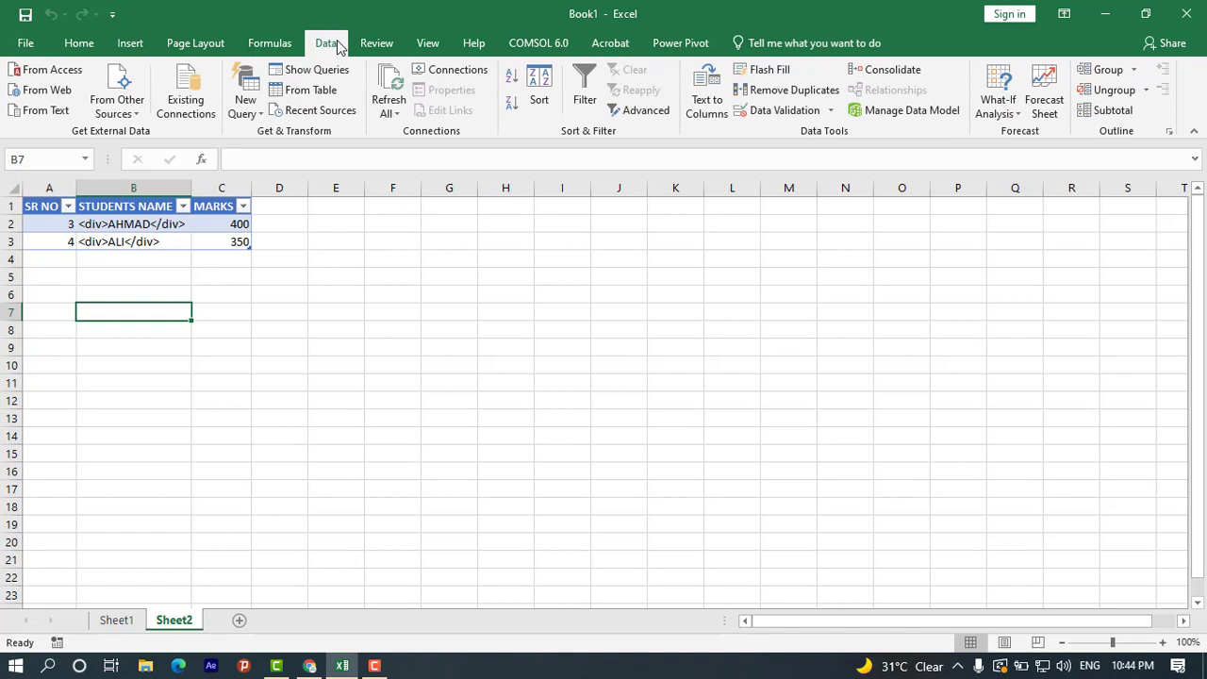
{"action": "left_click", "coordinate": [455, 74]}
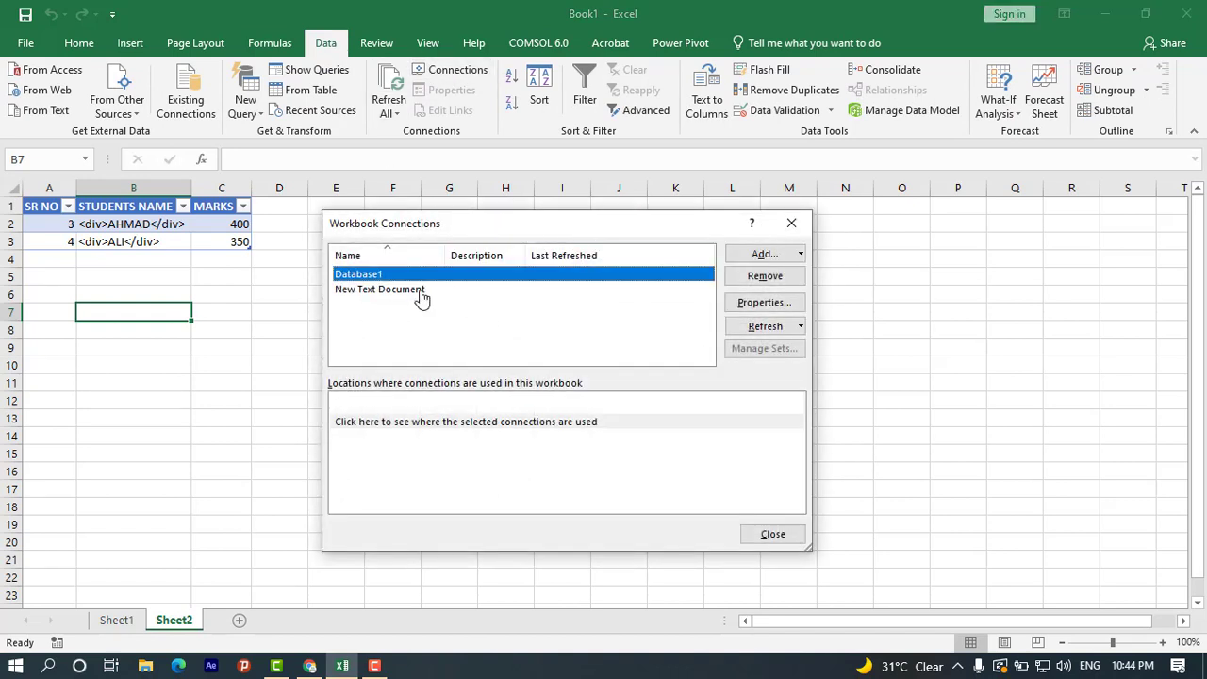
{"action": "left_click", "coordinate": [792, 223]}
Look through the available refresh options and the list of workbook queries
{"action": "left_click", "coordinate": [396, 112]}
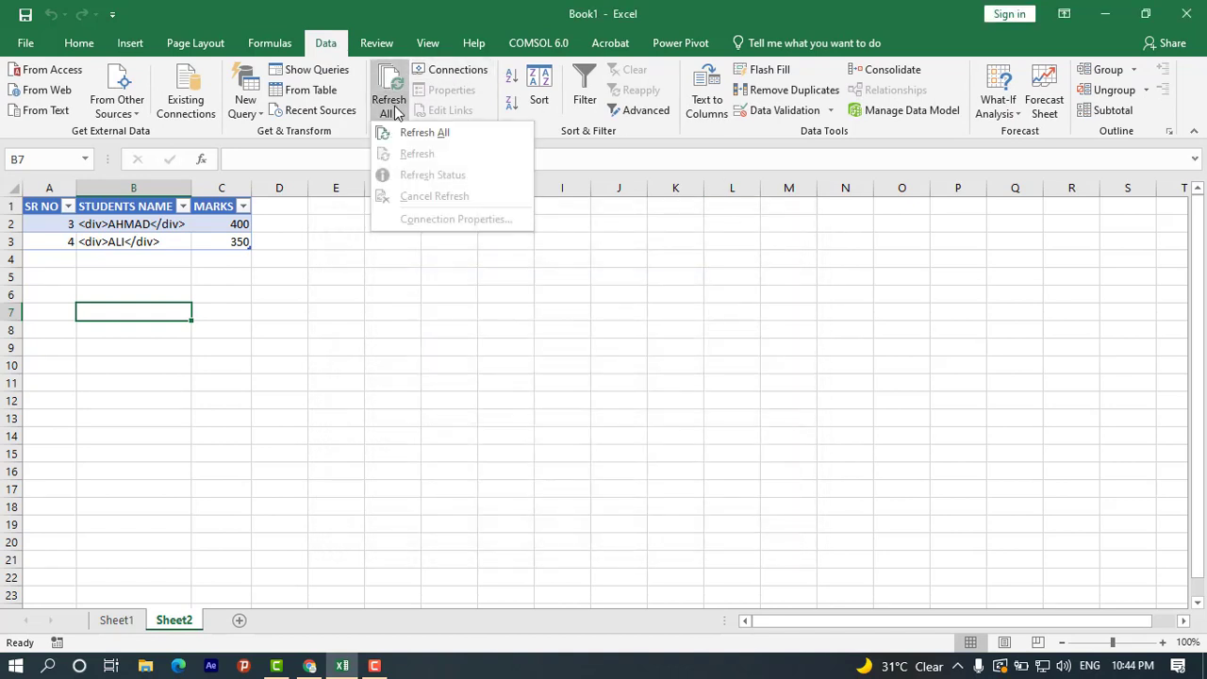
{"action": "left_click", "coordinate": [347, 296]}
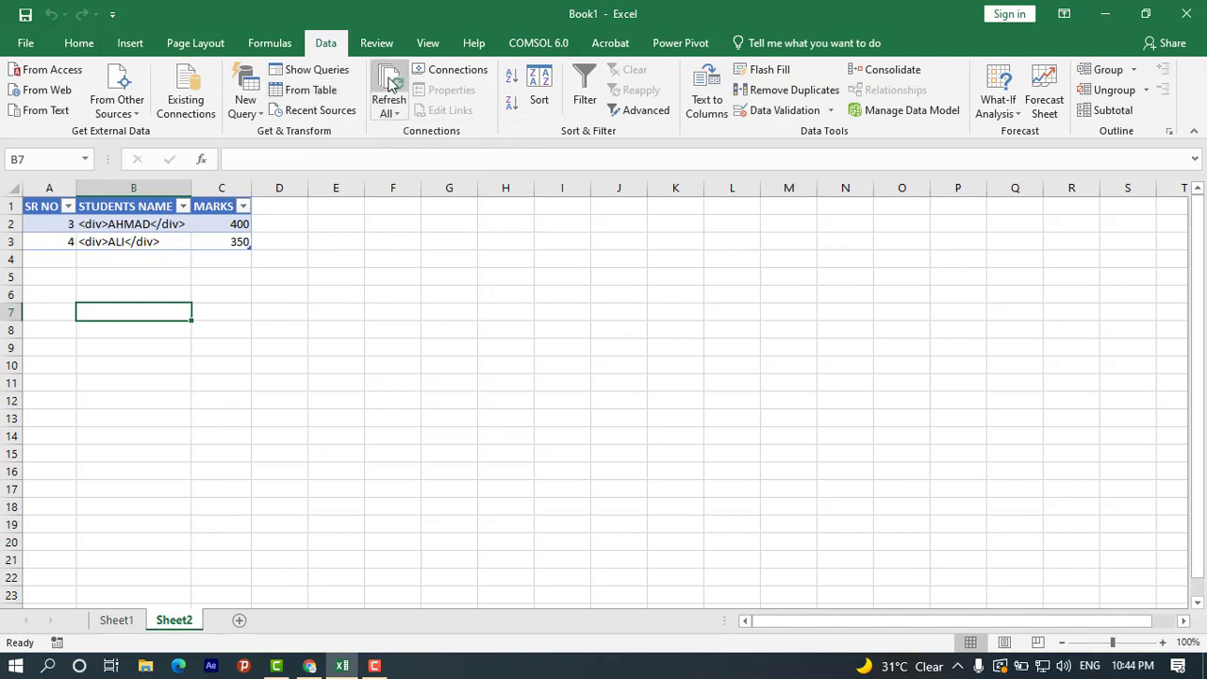
{"action": "left_click", "coordinate": [332, 79]}
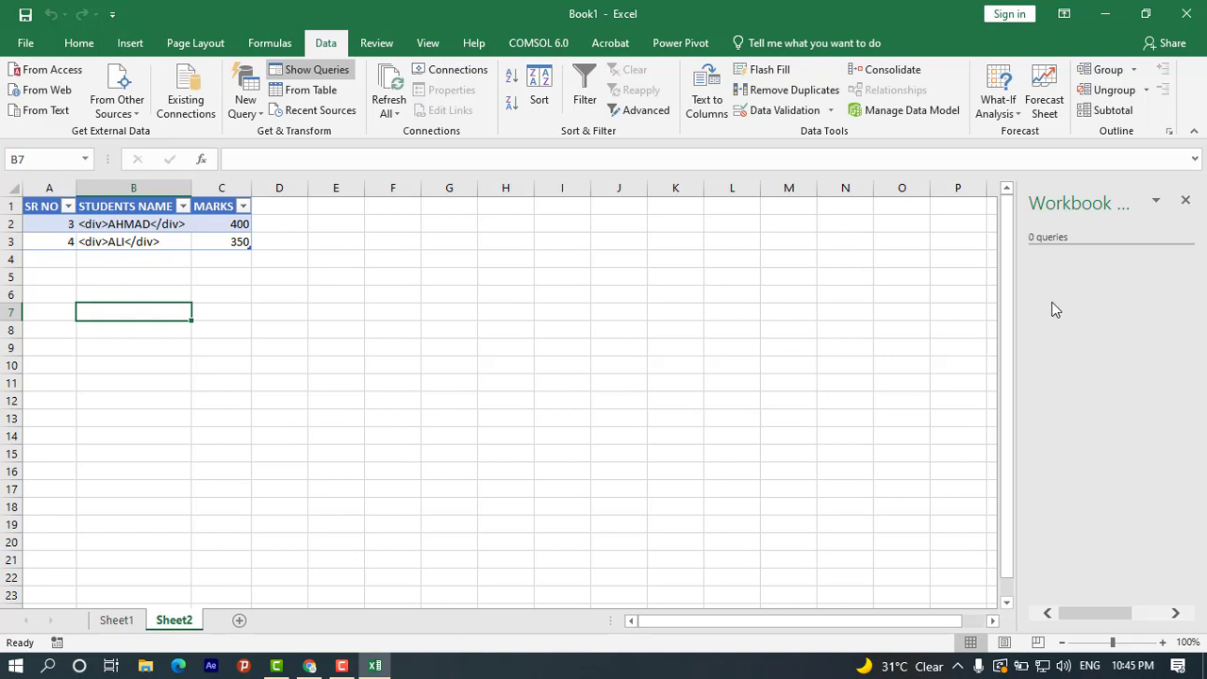
{"action": "left_click", "coordinate": [1186, 201]}
Set the imported table's Database1 connection to refresh every 2 minutes and whenever the file is opened
{"action": "left_click", "coordinate": [167, 226]}
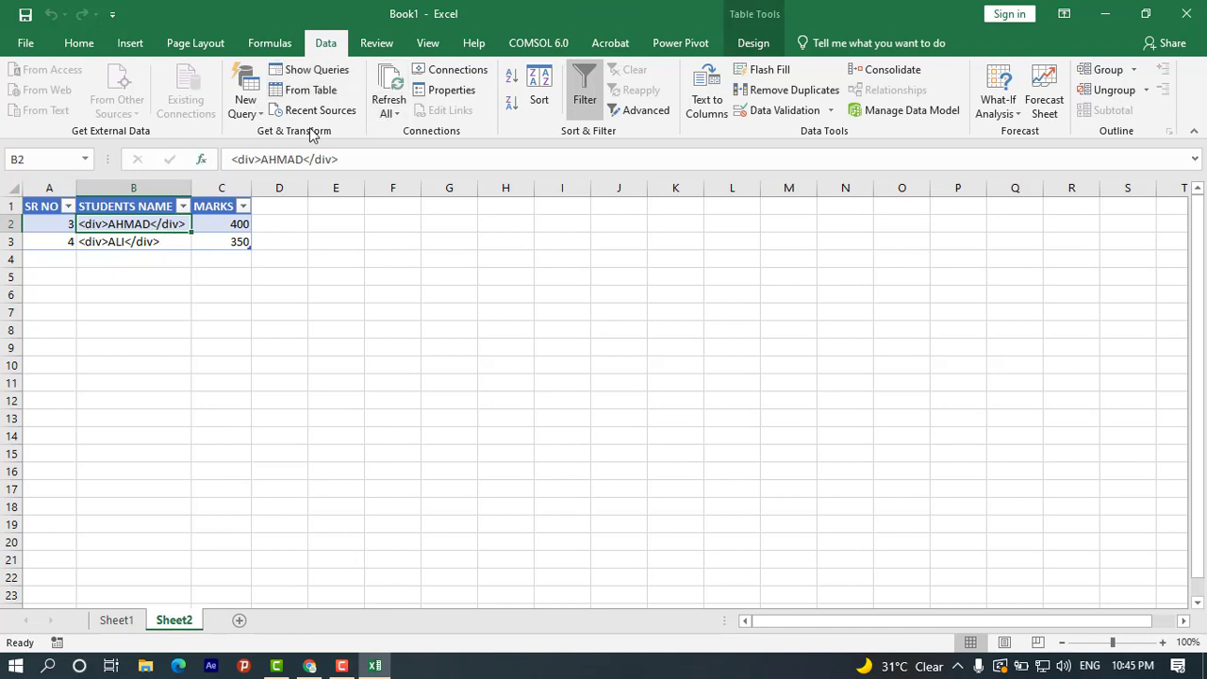
{"action": "left_click", "coordinate": [386, 113]}
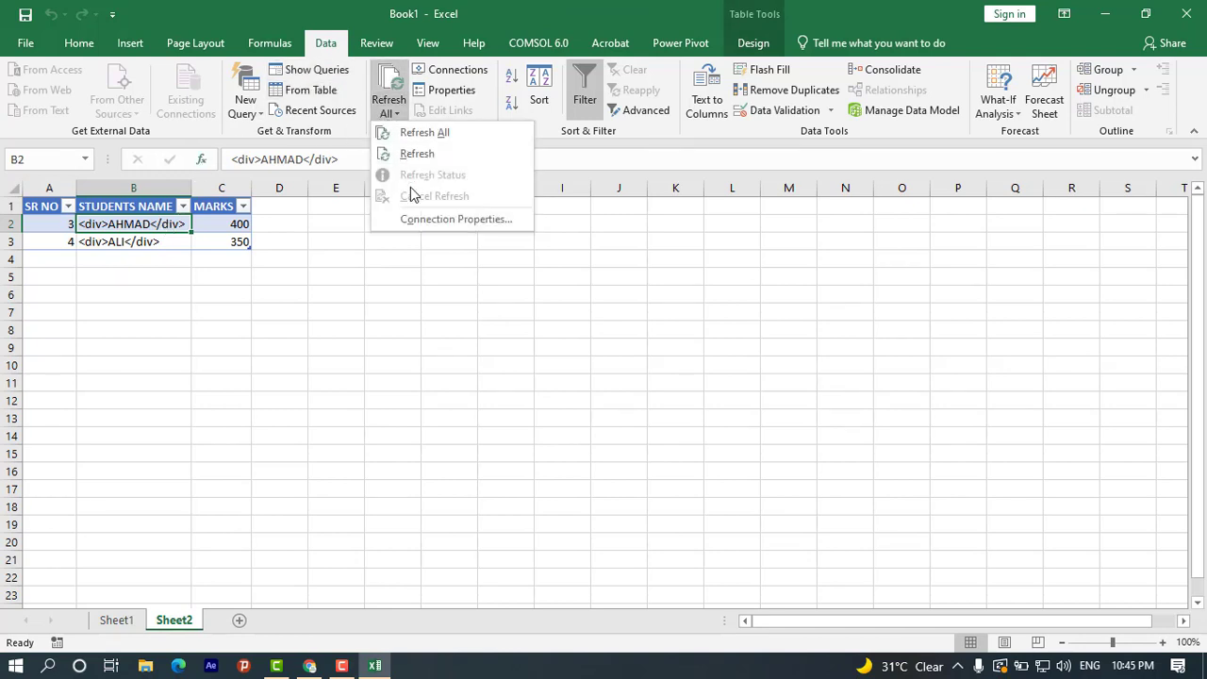
{"action": "left_click", "coordinate": [421, 219]}
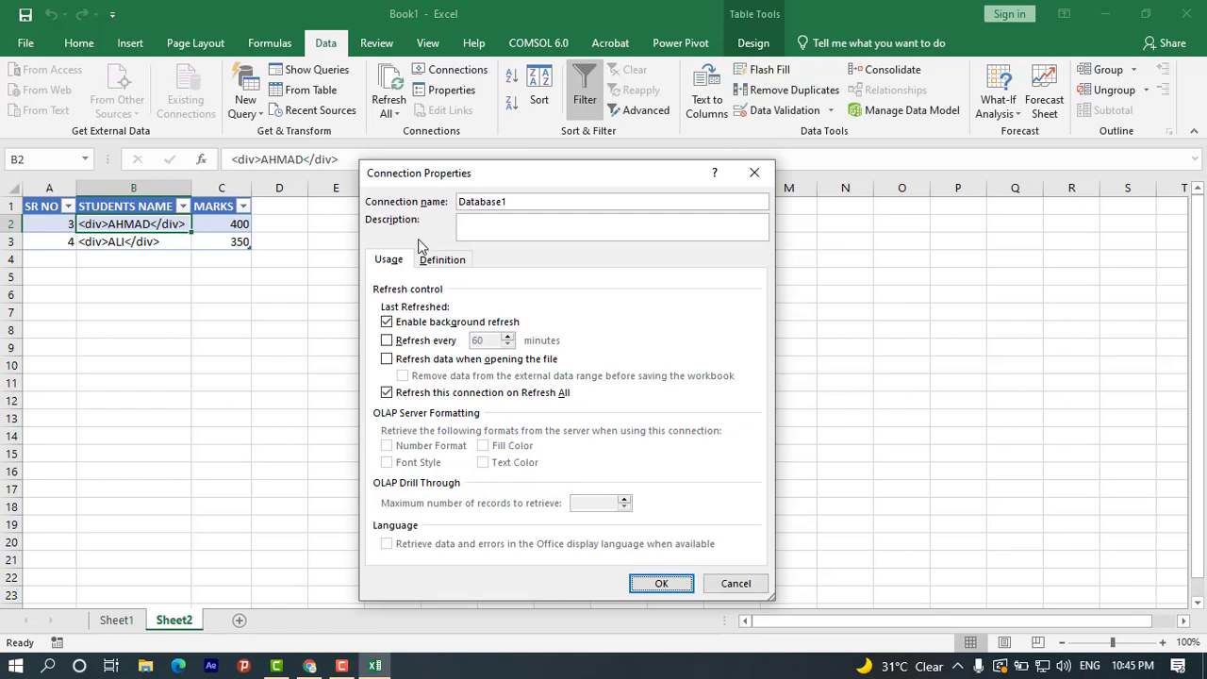
{"action": "left_click", "coordinate": [387, 342]}
{"action": "left_click", "coordinate": [489, 342]}
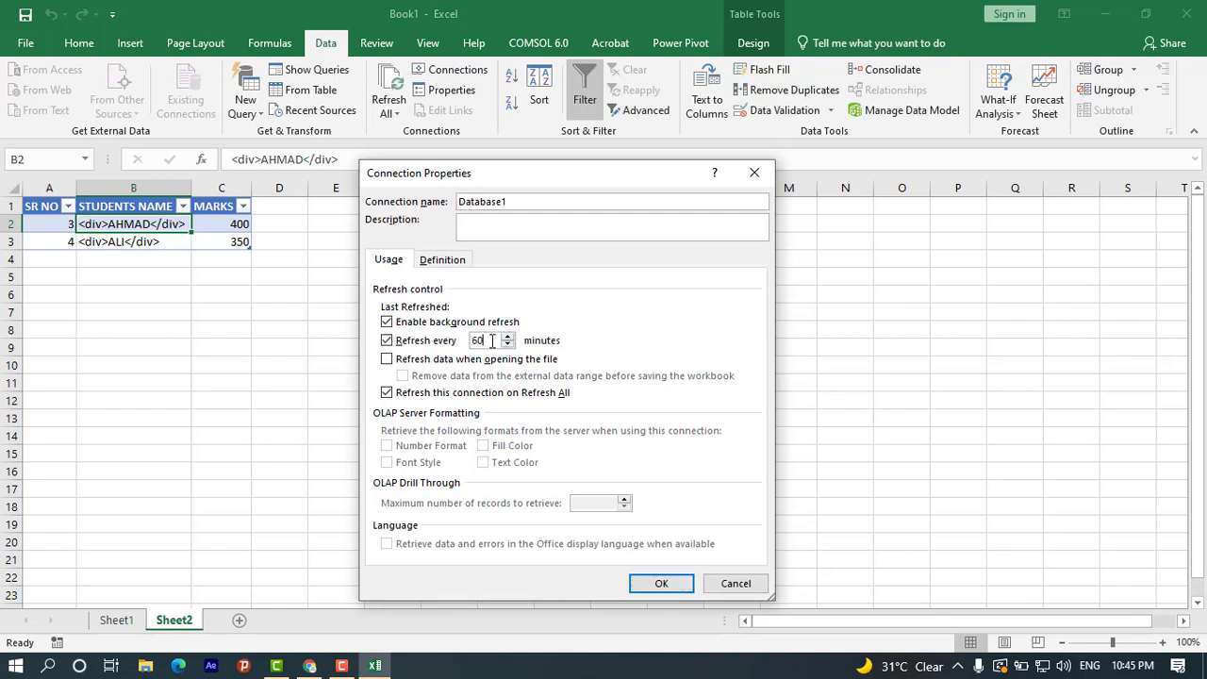
{"action": "key", "text": "BackSpace"}
{"action": "key", "text": "BackSpace"}
{"action": "type", "text": "2"}
{"action": "left_click", "coordinate": [388, 361]}
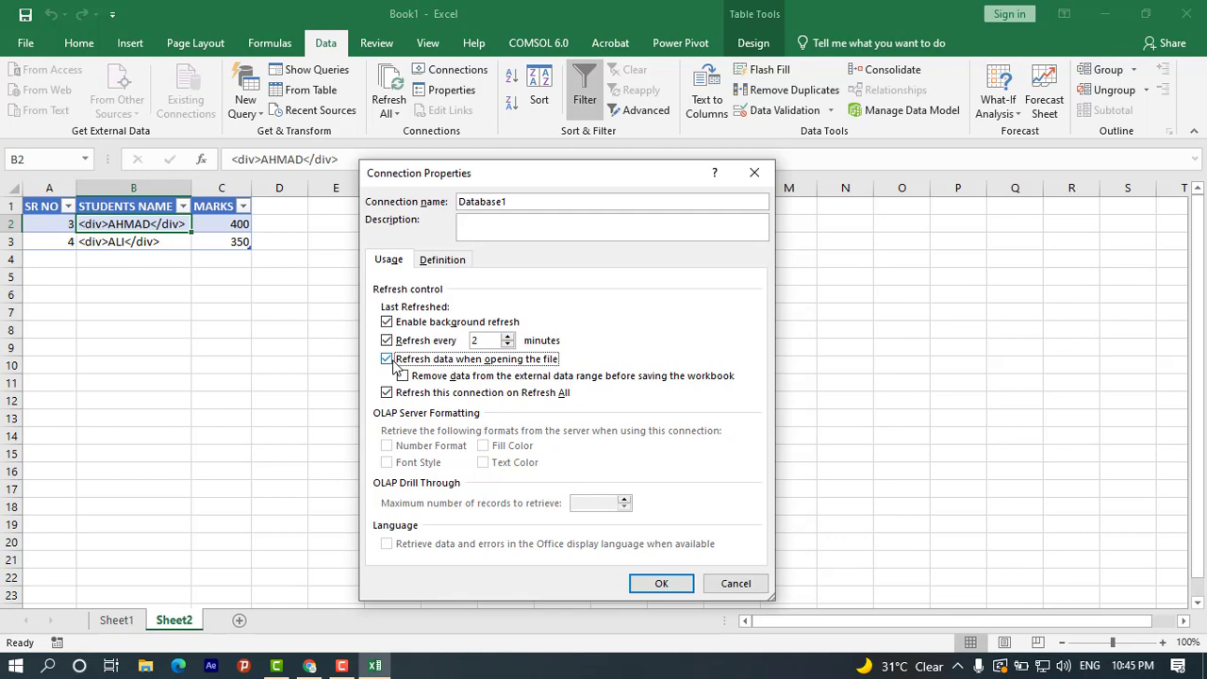
{"action": "left_click", "coordinate": [660, 582]}
{"action": "left_click", "coordinate": [172, 310]}
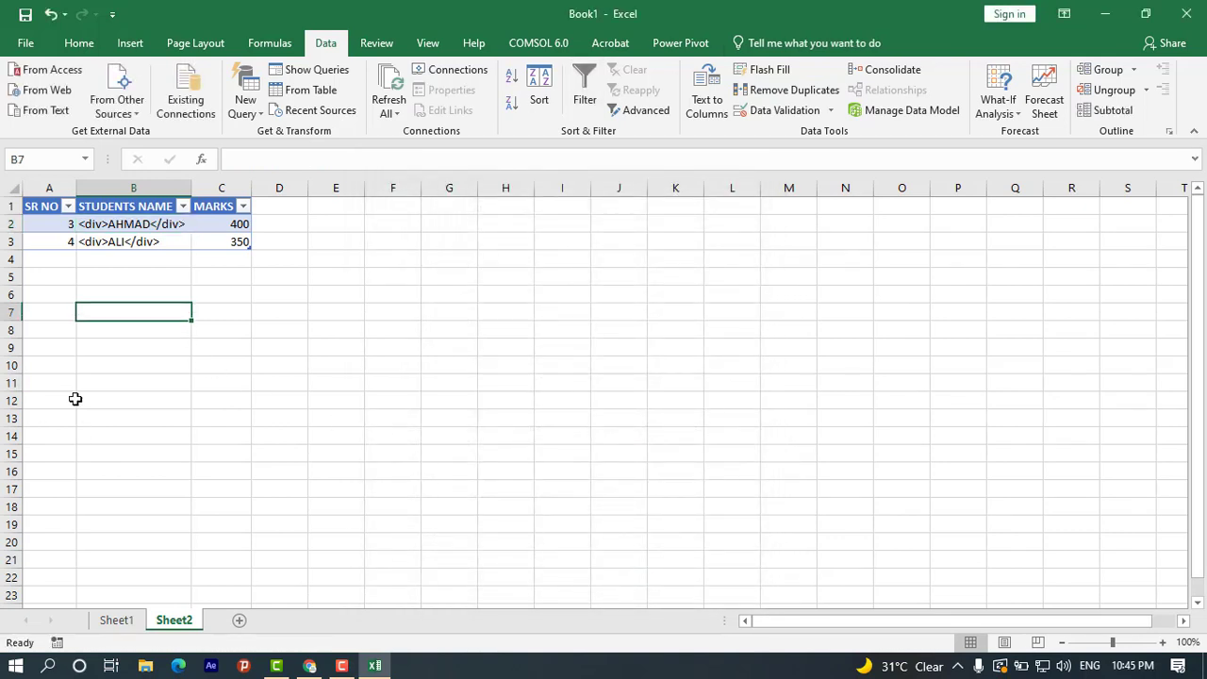
Leave Excel and open Database1.accdb in Access from the recent files in File Explorer
{"action": "left_click", "coordinate": [1206, 670]}
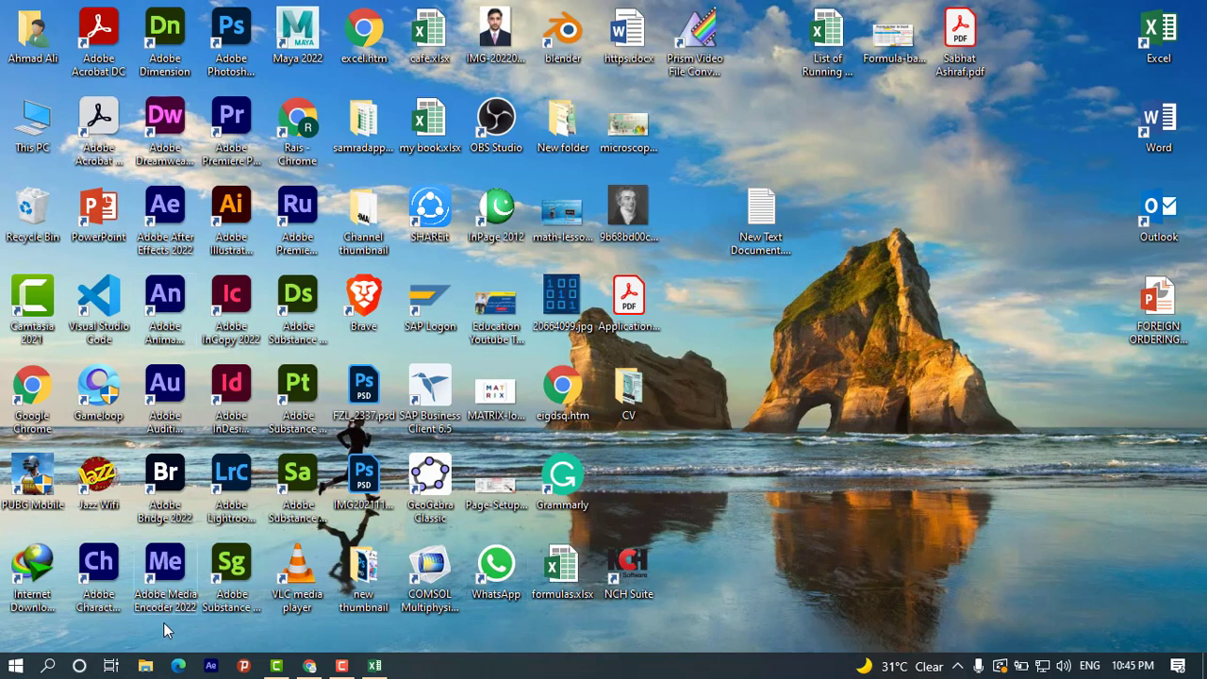
{"action": "left_click", "coordinate": [144, 667]}
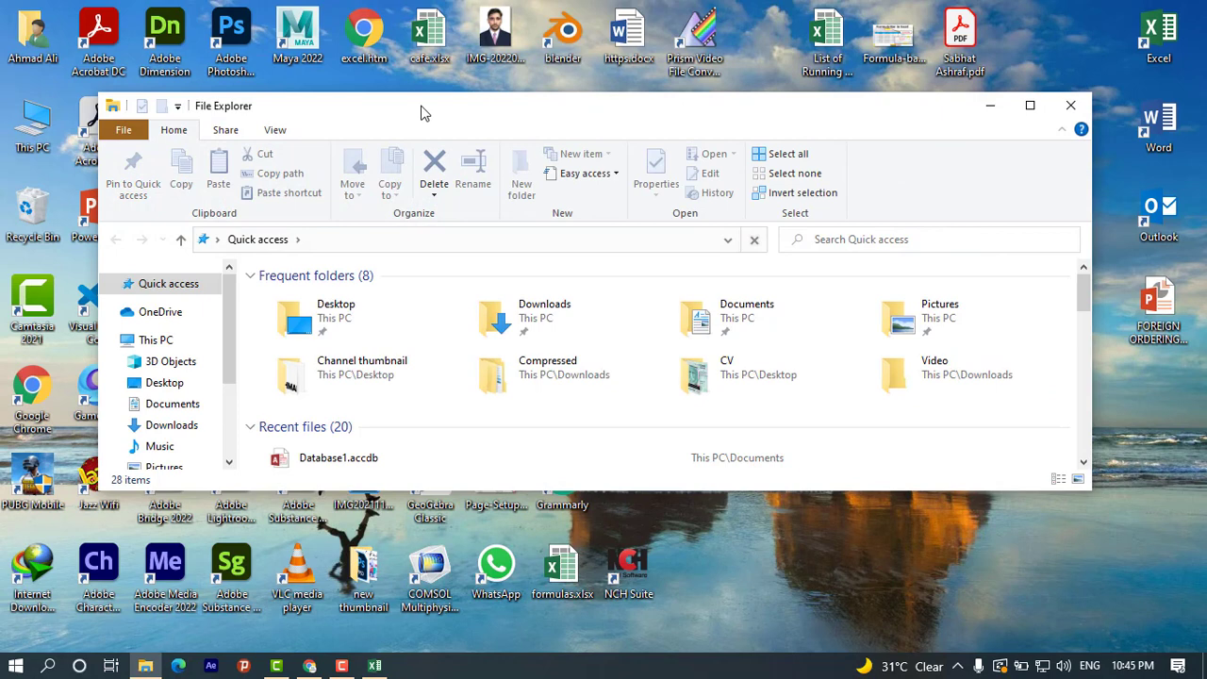
{"action": "double_click", "coordinate": [420, 110]}
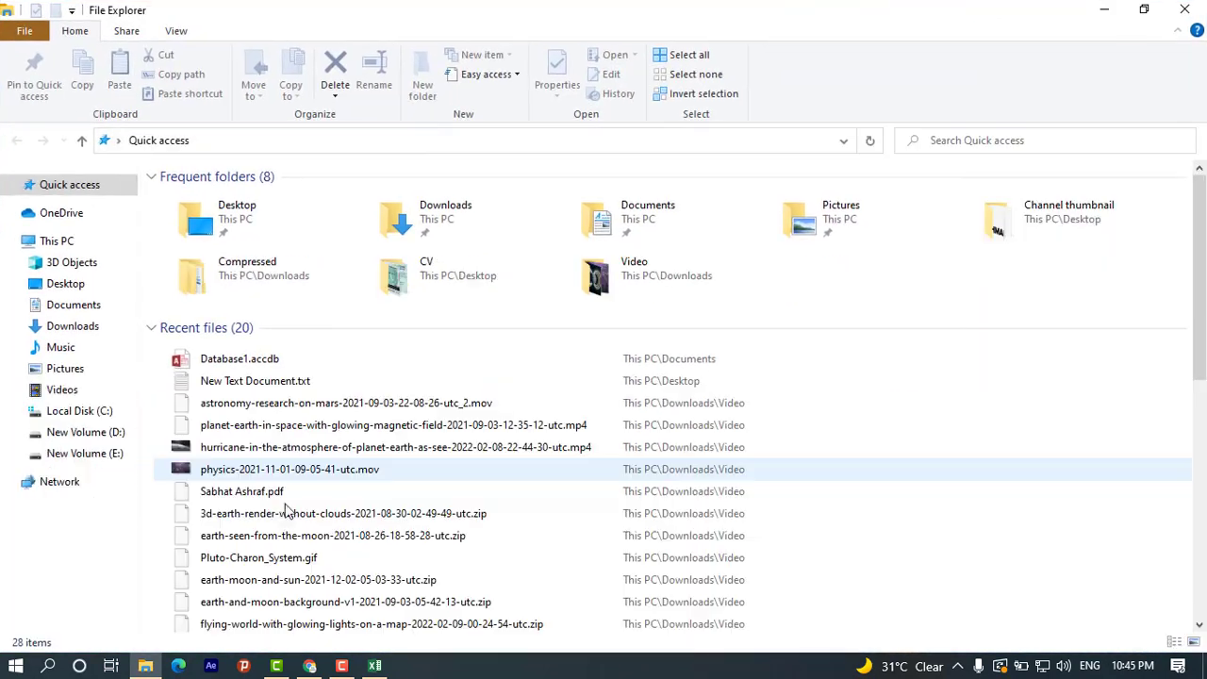
{"action": "left_click", "coordinate": [213, 366]}
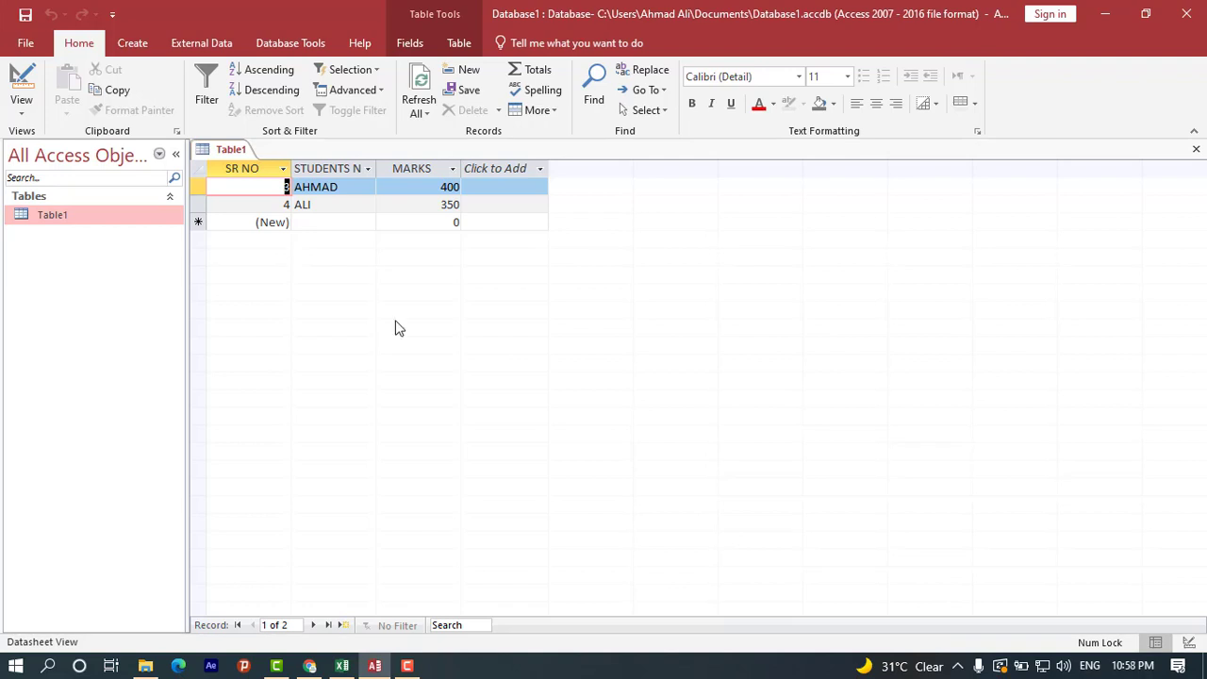
Add a third record to Table1 with a student's name and 400 marks
{"action": "left_click", "coordinate": [303, 221]}
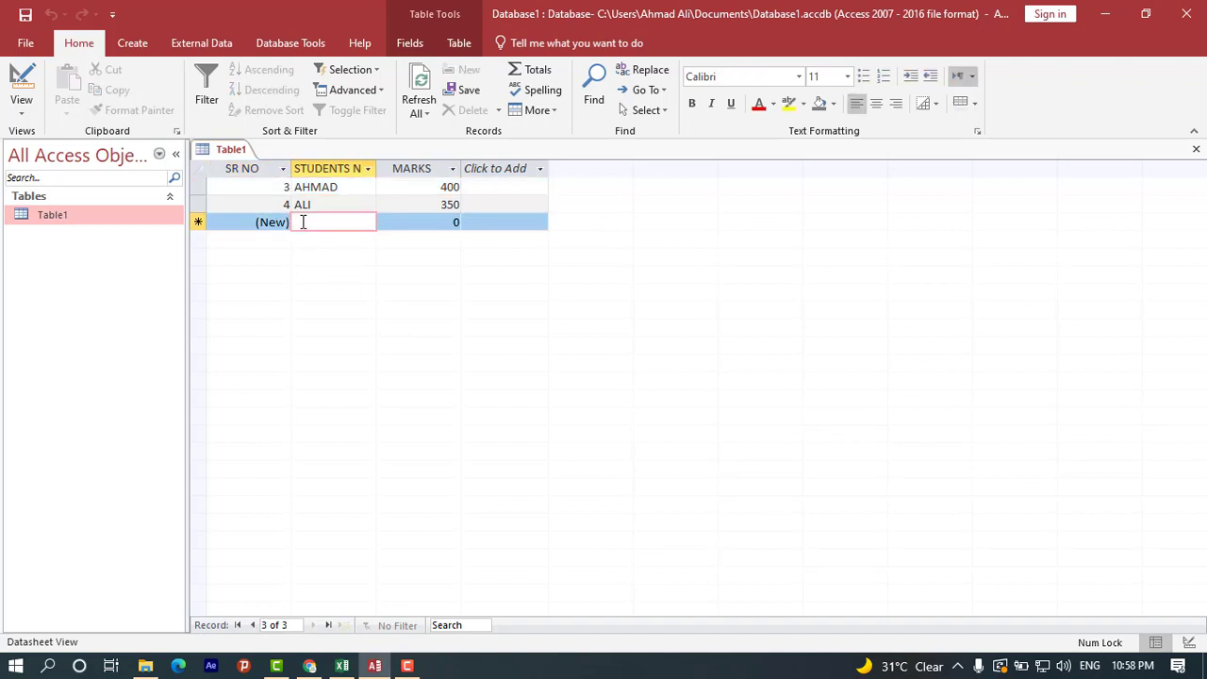
{"action": "type", "text": "ka"}
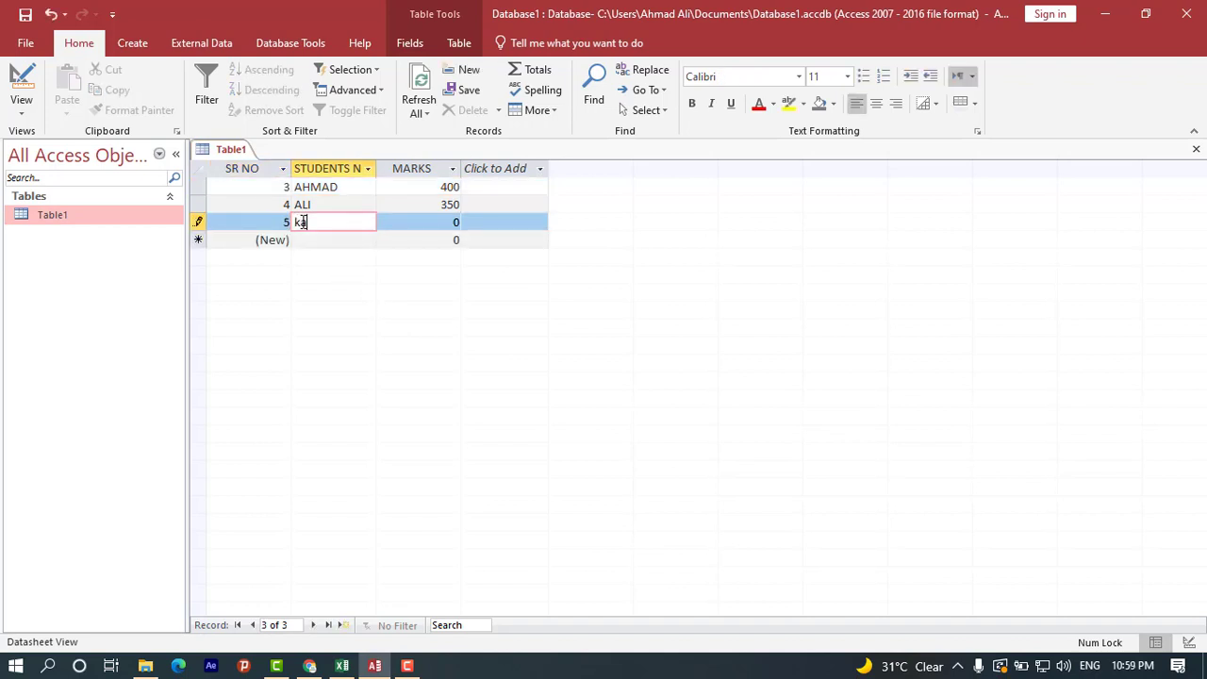
{"action": "type", "text": "shif"}
{"action": "key", "text": "Tab"}
{"action": "type", "text": "400"}
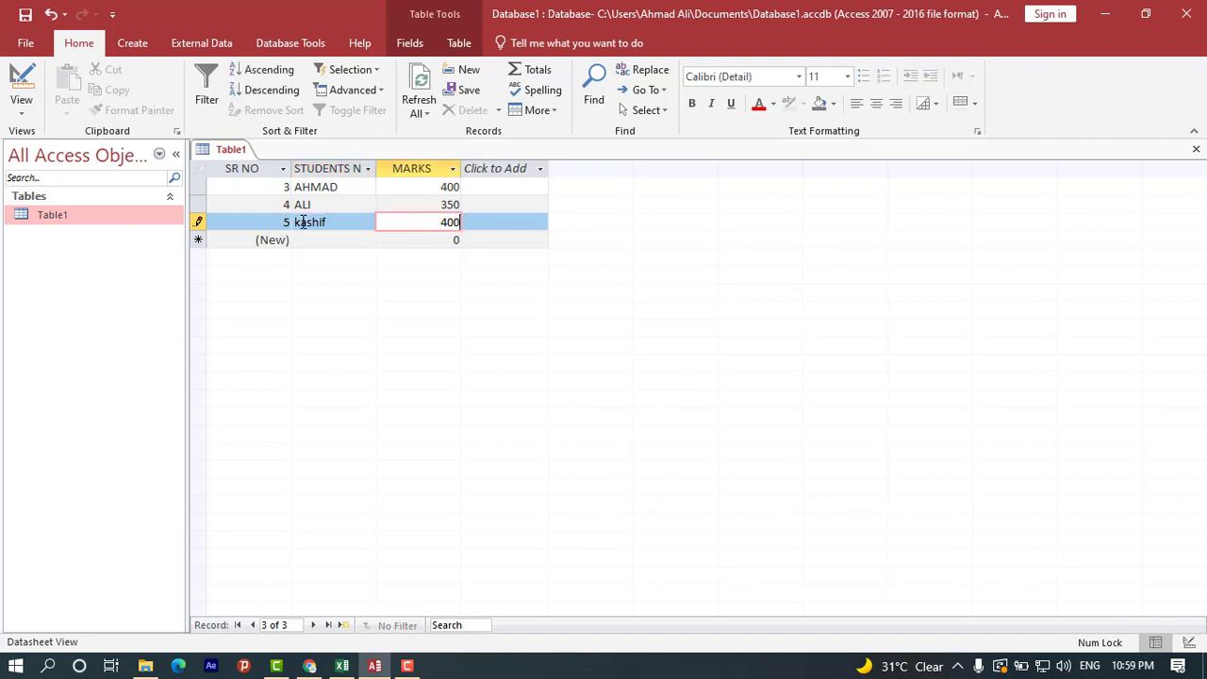
{"action": "key", "text": "Tab"}
Add a fourth record to Table1 with another student's name and 200 marks
{"action": "type", "text": "6"}
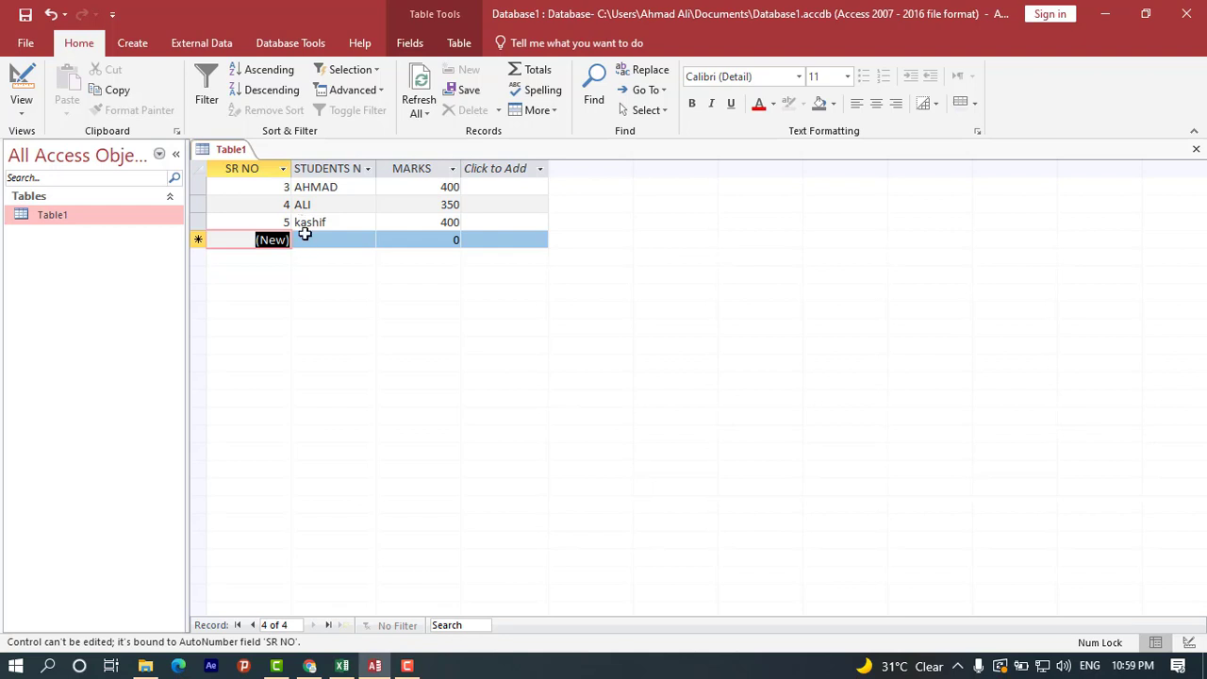
{"action": "left_click", "coordinate": [304, 238]}
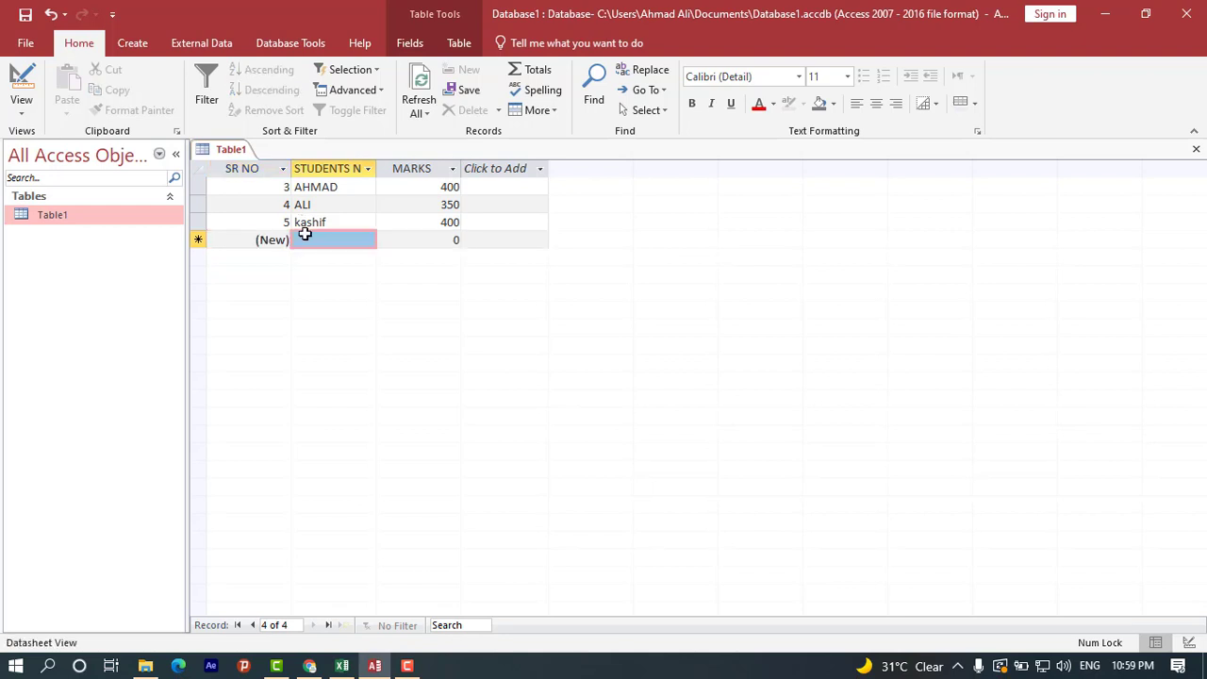
{"action": "left_click", "coordinate": [230, 236]}
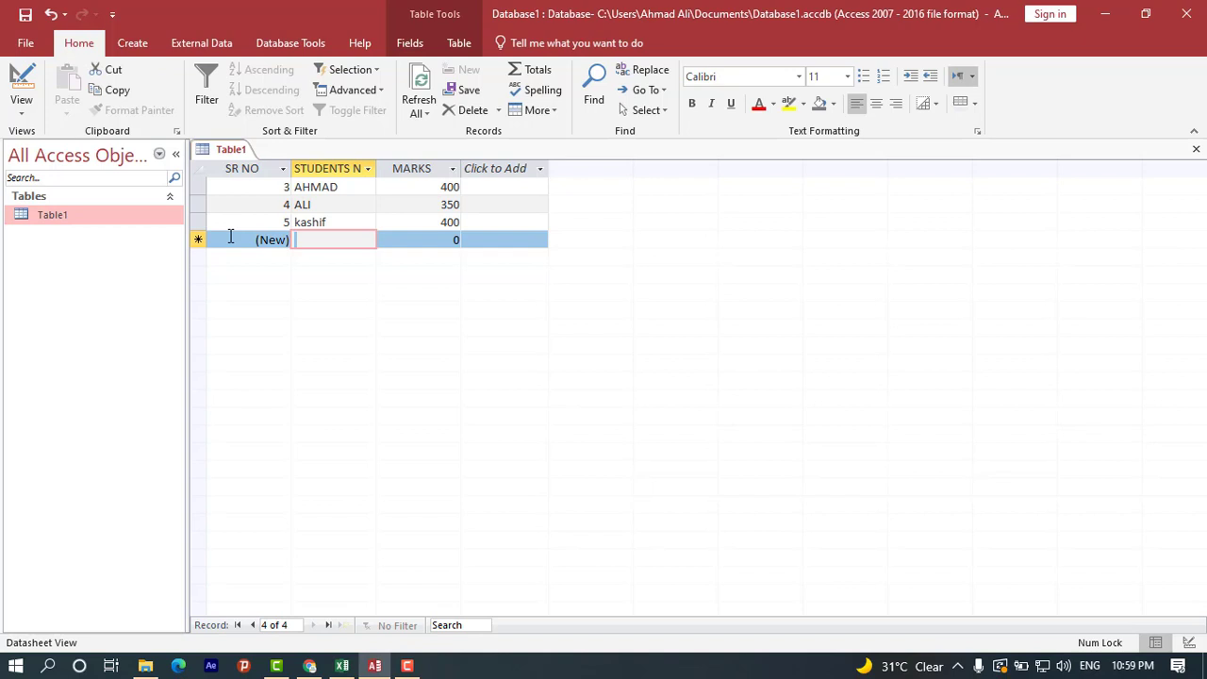
{"action": "type", "text": "shabaz"}
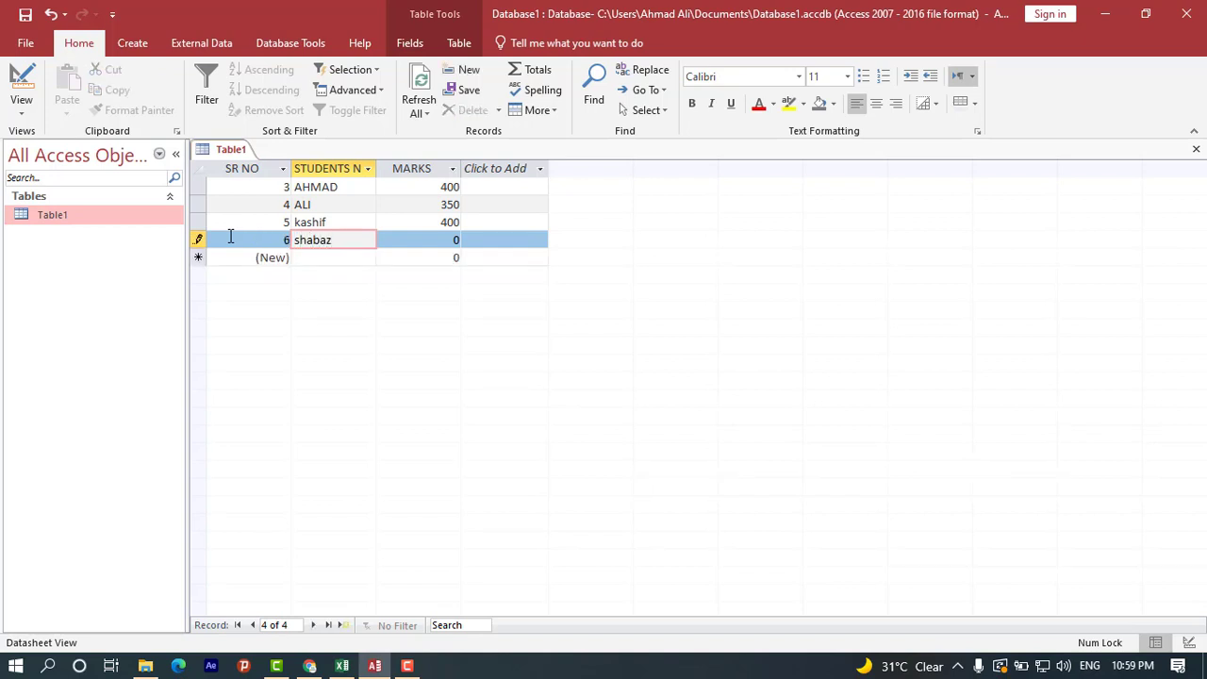
{"action": "key", "text": "Tab"}
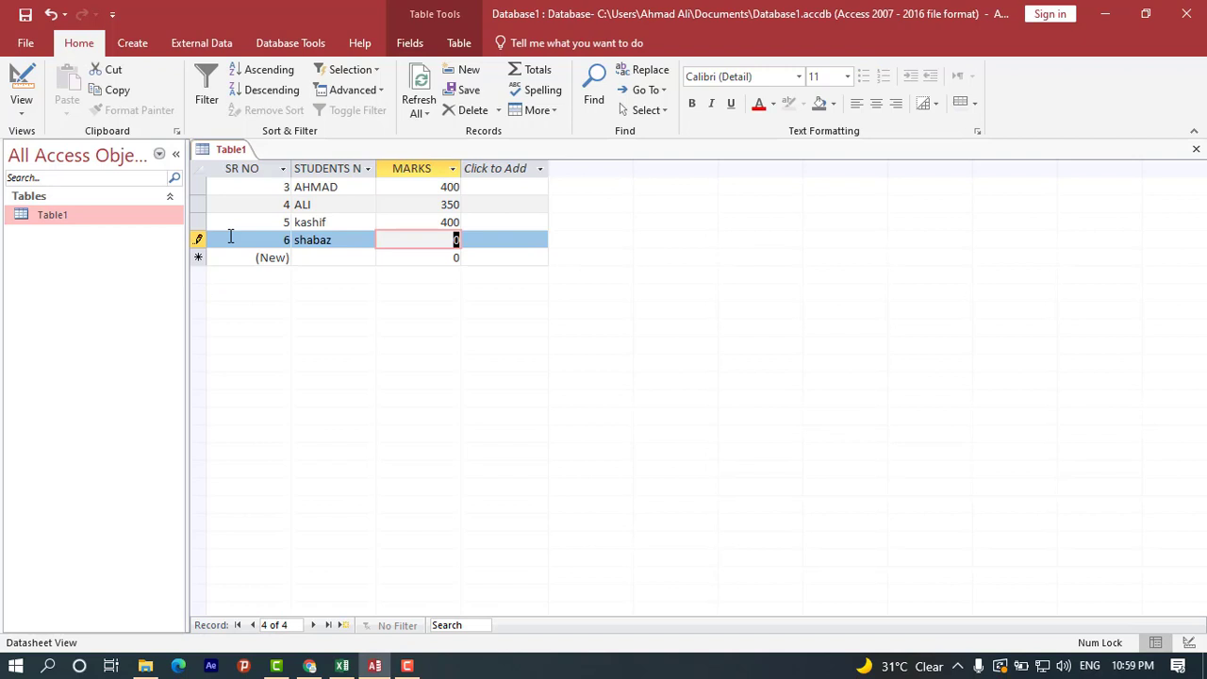
{"action": "type", "text": "200"}
{"action": "key", "text": "Tab"}
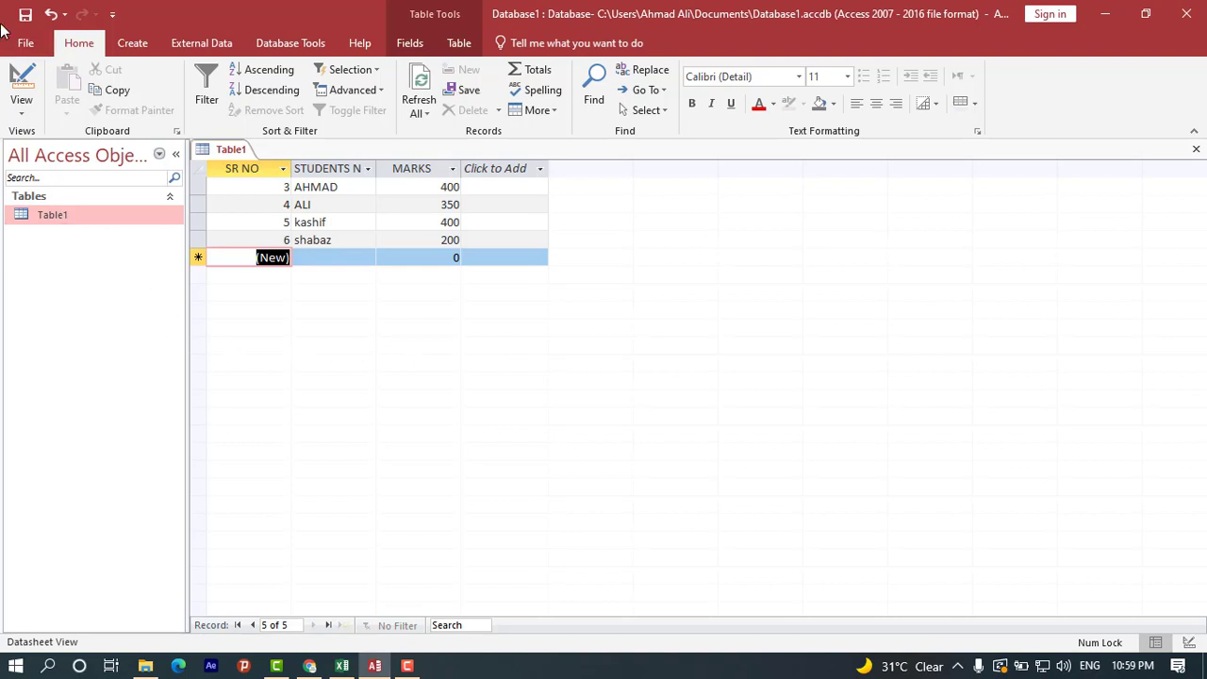
Switch to Excel and check the imported table for the new records
{"action": "left_click", "coordinate": [26, 43]}
{"action": "left_click", "coordinate": [342, 665]}
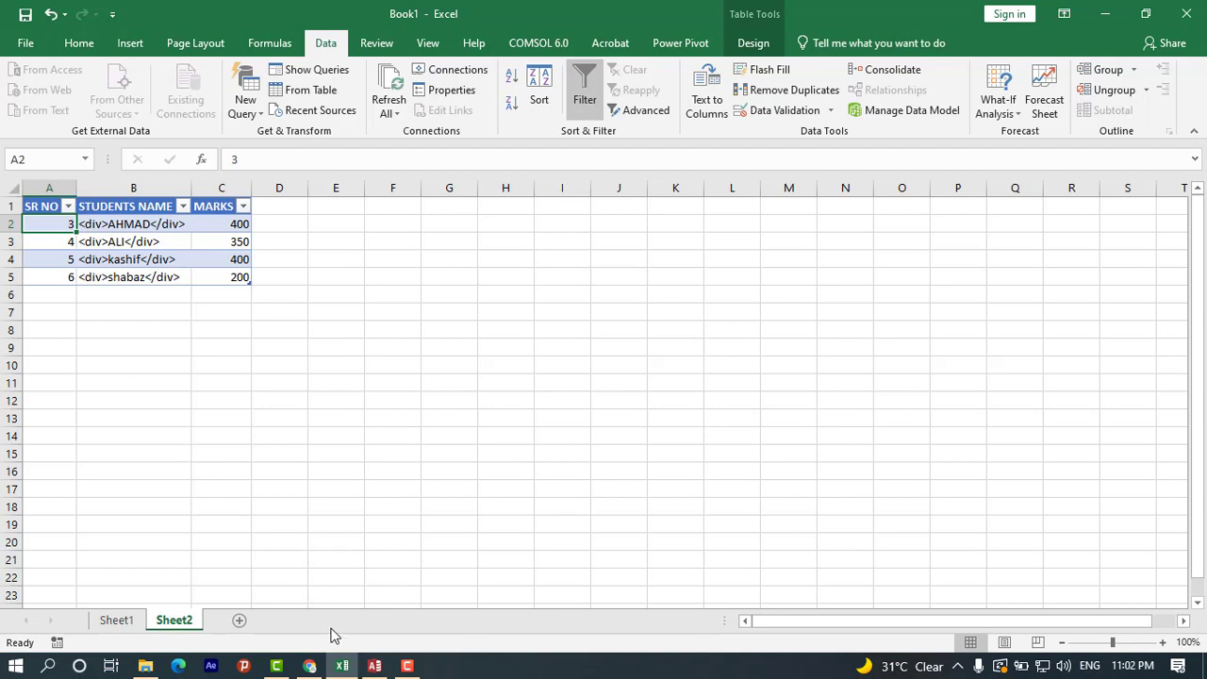
Switch back to Access and add a fifth record with a student's name and 360 marks
{"action": "left_click", "coordinate": [375, 668]}
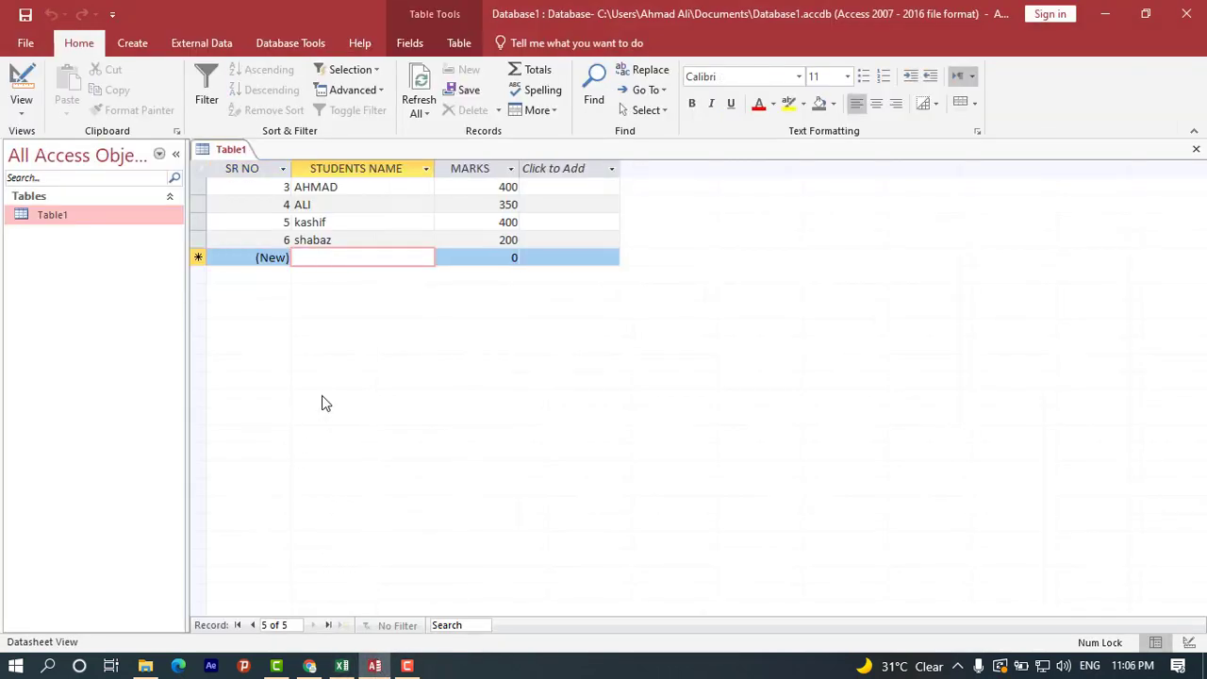
{"action": "type", "text": "mu"}
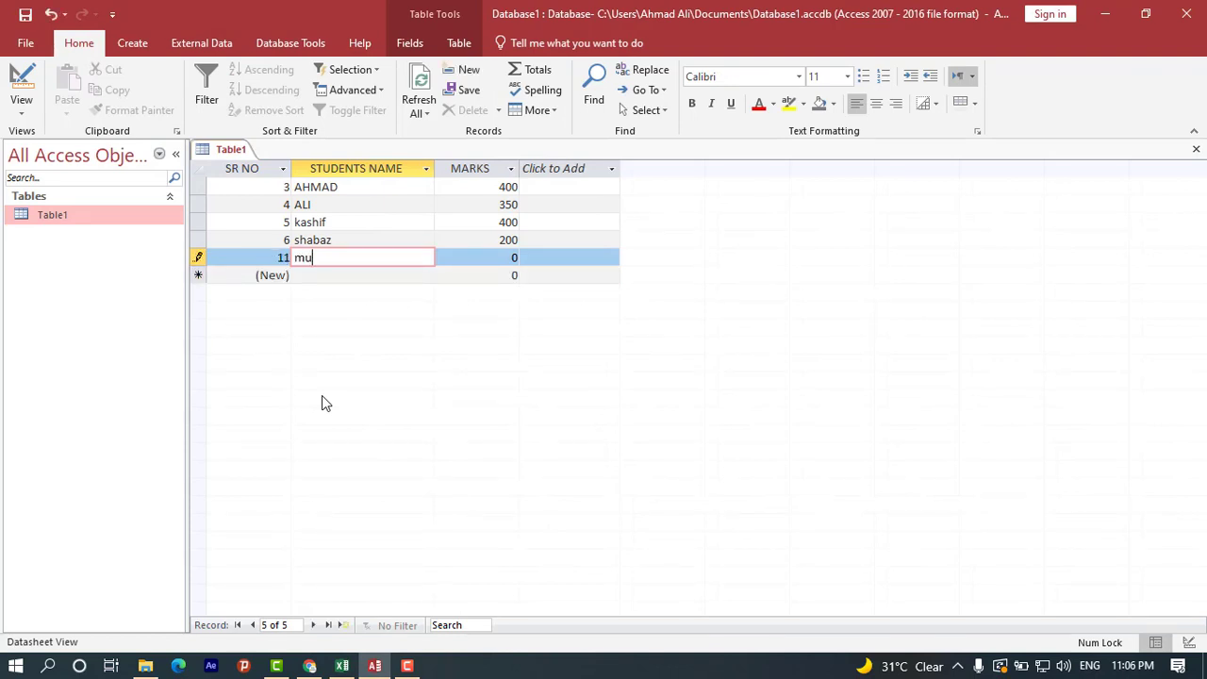
{"action": "type", "text": "rtaza"}
{"action": "key", "text": "Tab"}
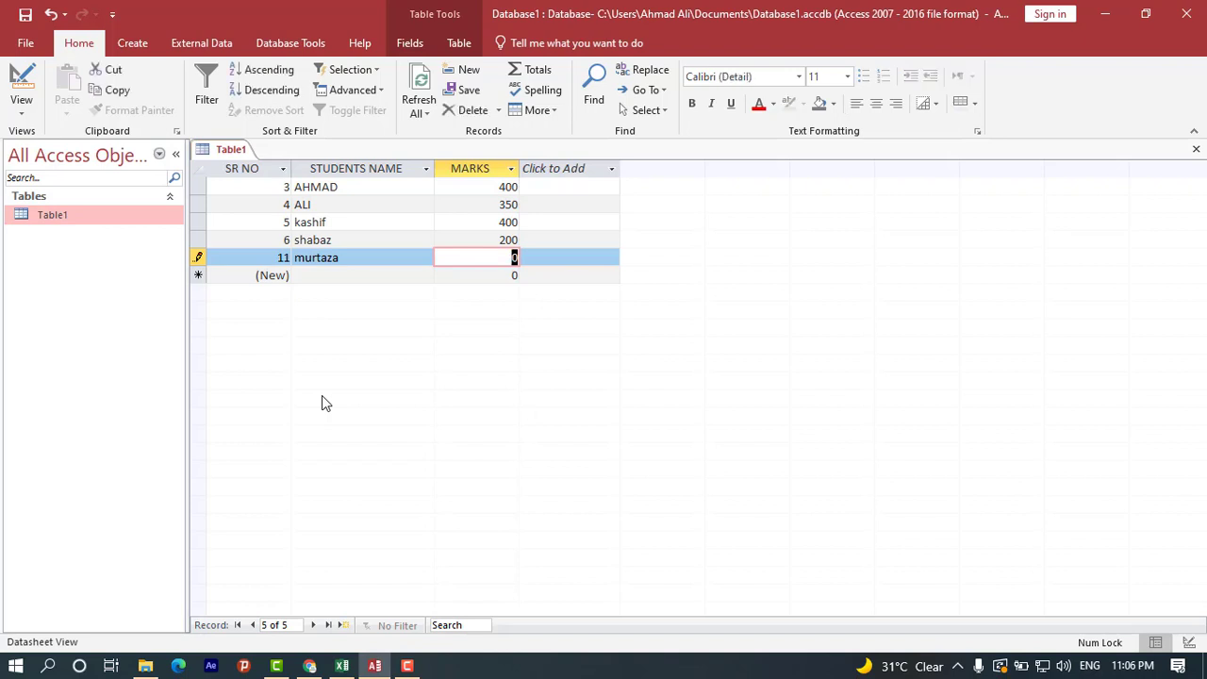
{"action": "type", "text": "360"}
{"action": "key", "text": "Tab"}
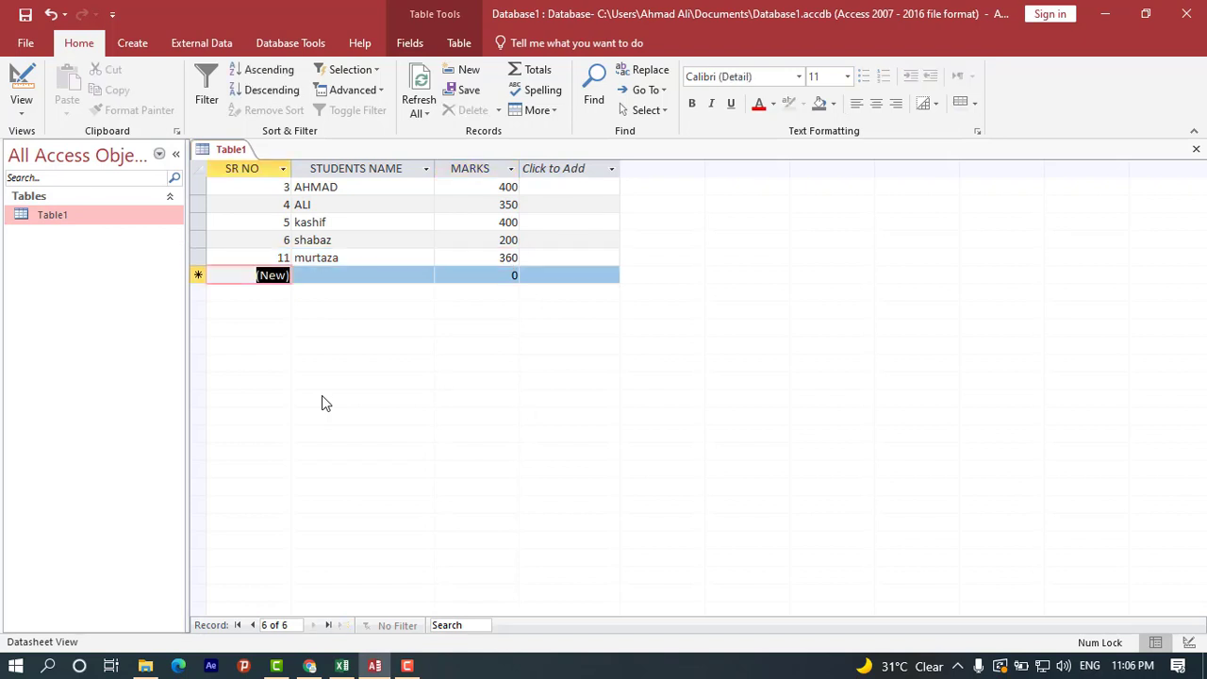
Add a sixth record to Table1 with a student's name and 500 marks
{"action": "key", "text": "Tab"}
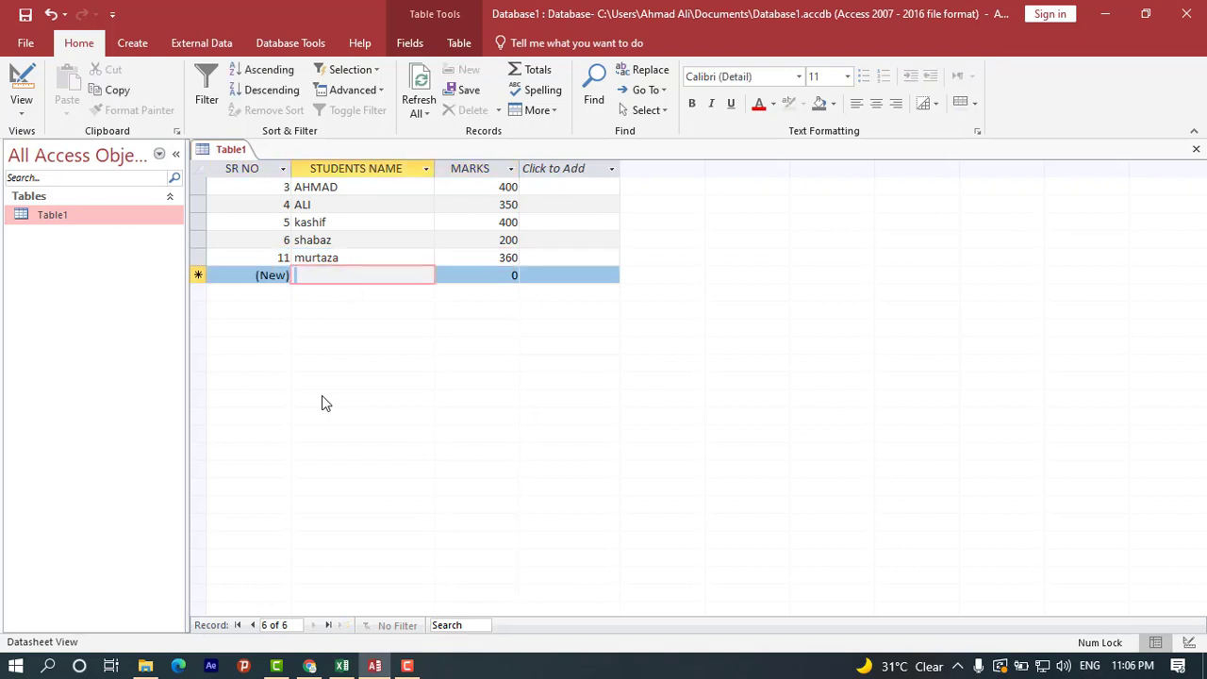
{"action": "type", "text": "sabzal"}
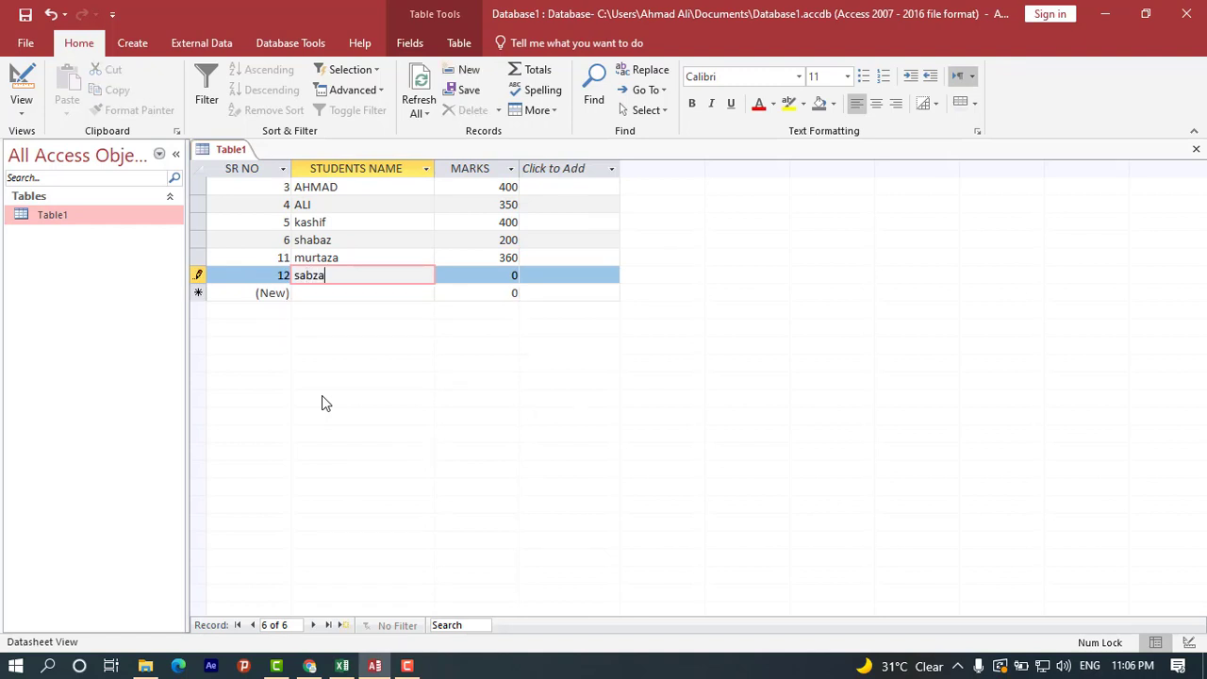
{"action": "type", "text": "50"}
{"action": "key", "text": "BackSpace"}
{"action": "key", "text": "BackSpace"}
{"action": "key", "text": "Tab"}
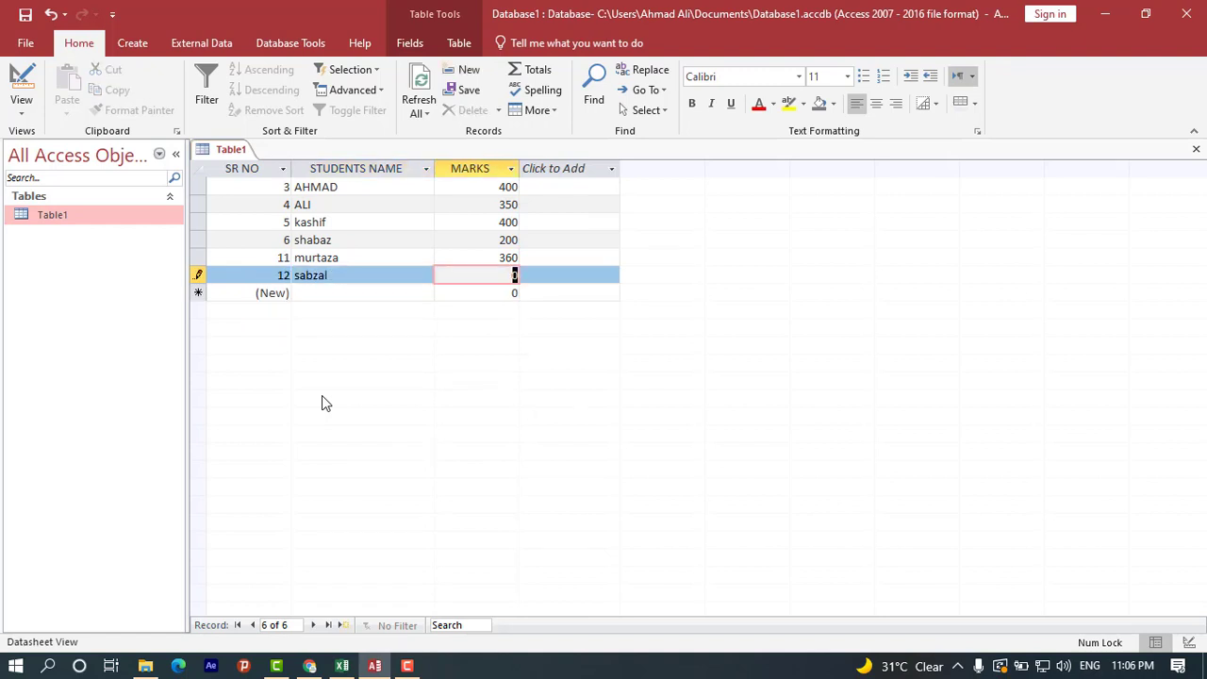
{"action": "type", "text": "500"}
{"action": "key", "text": "Tab"}
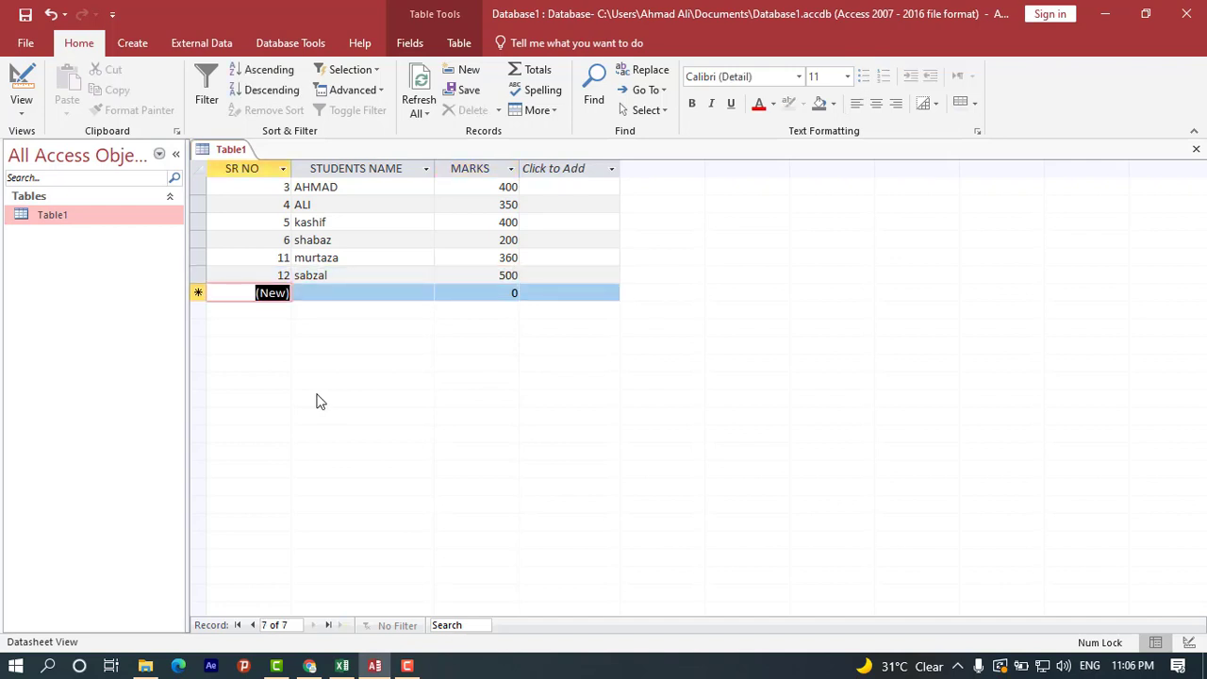
Switch to Excel and set the Database1 connection to refresh every 1 minute
{"action": "left_click", "coordinate": [341, 666]}
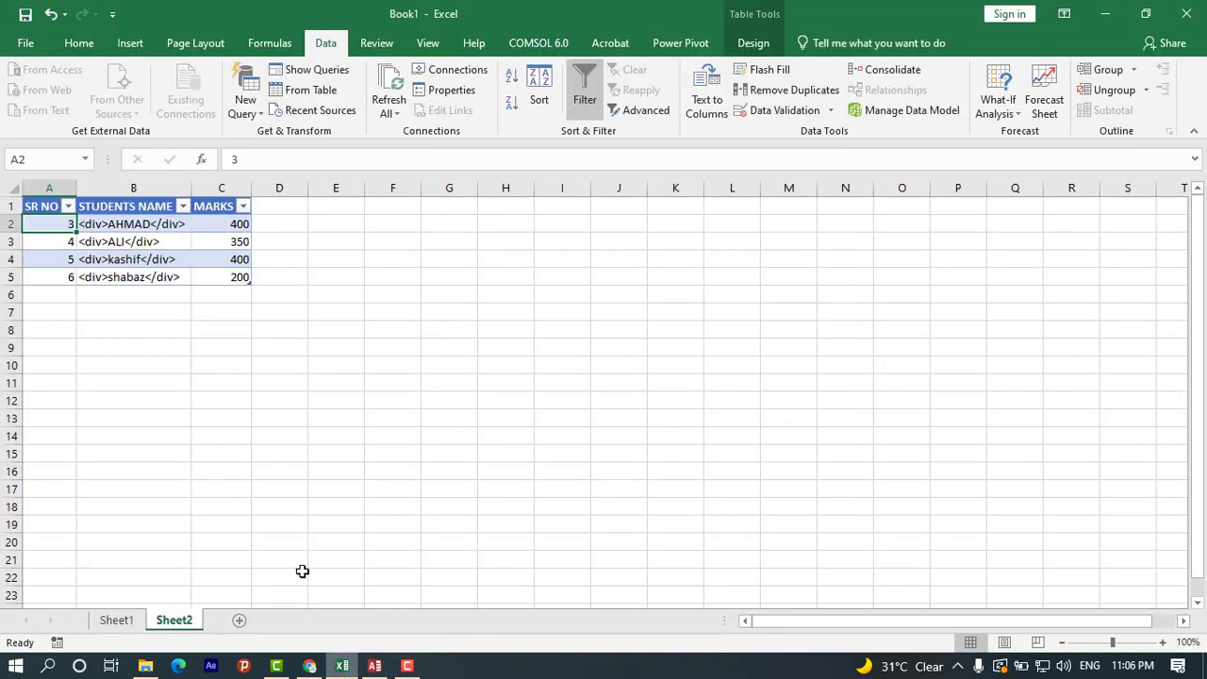
{"action": "left_click", "coordinate": [385, 115]}
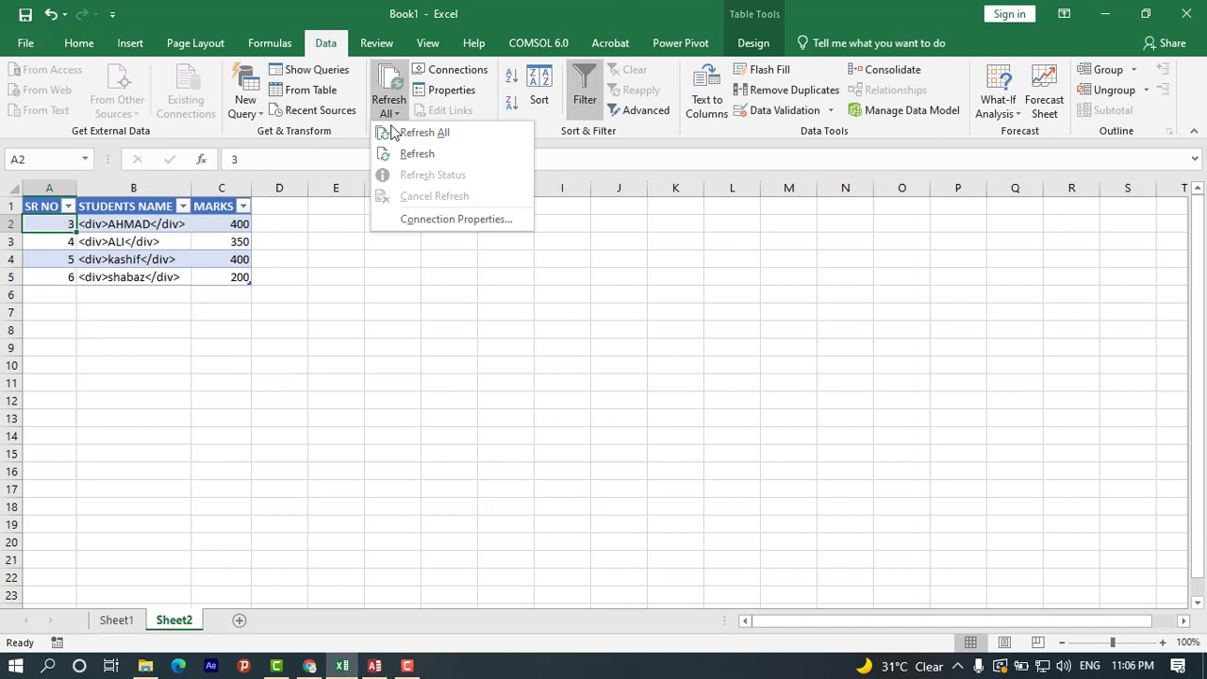
{"action": "left_click", "coordinate": [409, 219]}
{"action": "left_click", "coordinate": [387, 340]}
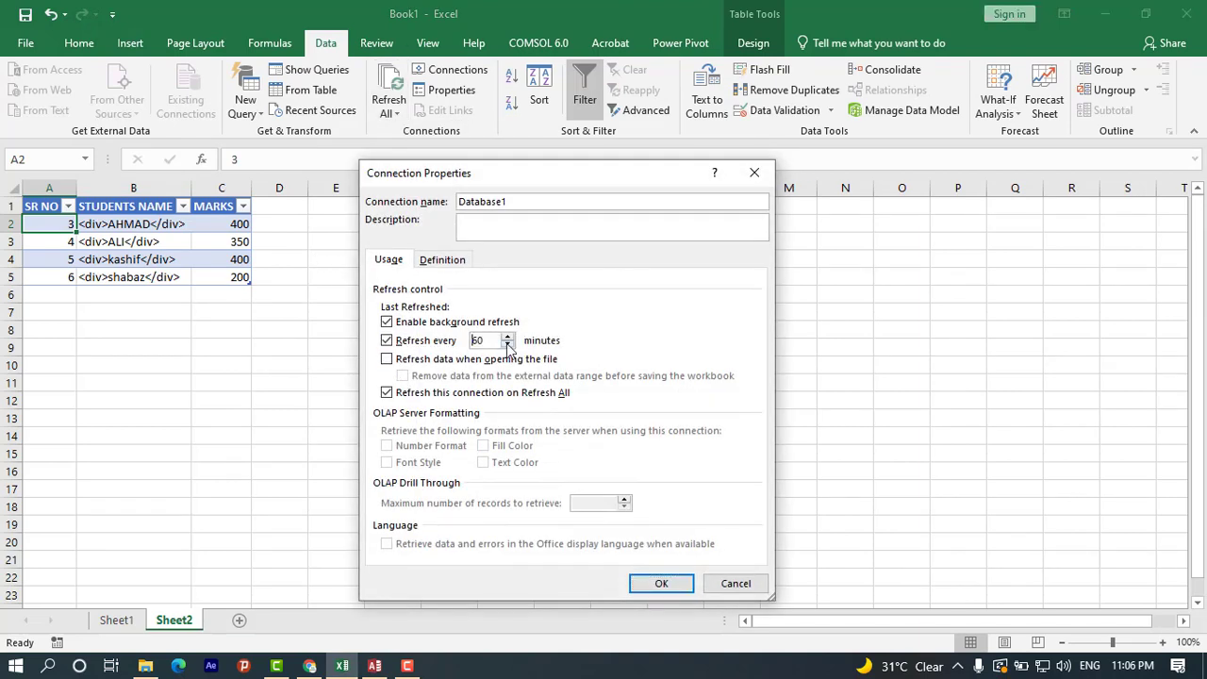
{"action": "key", "text": "Tab"}
{"action": "type", "text": "1"}
{"action": "key", "text": "Return"}
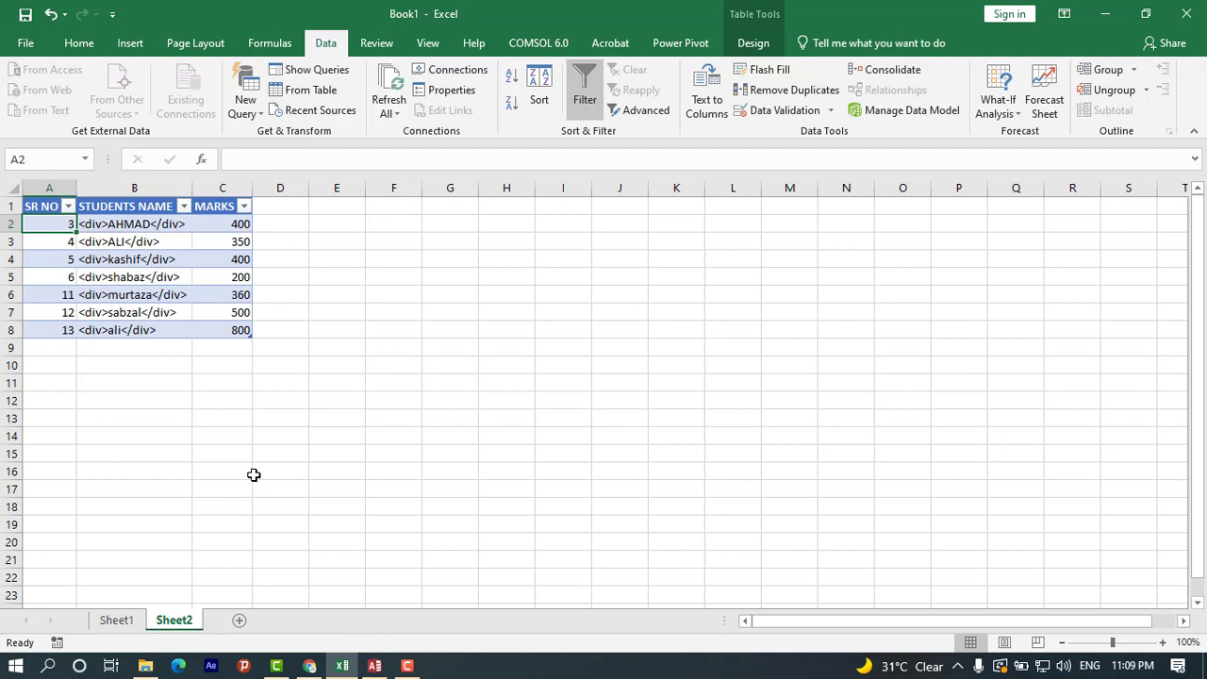
Open the connection properties of the imported student marks table again
{"action": "left_click", "coordinate": [168, 241]}
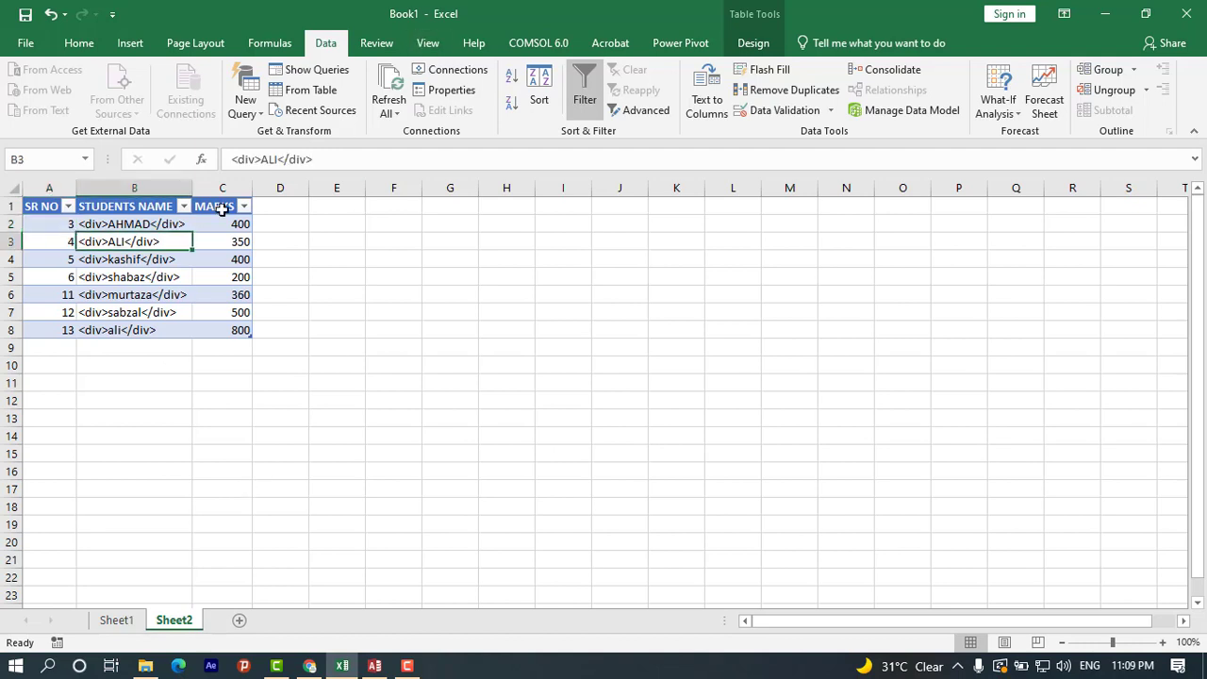
{"action": "left_click", "coordinate": [404, 116]}
{"action": "left_click", "coordinate": [432, 223]}
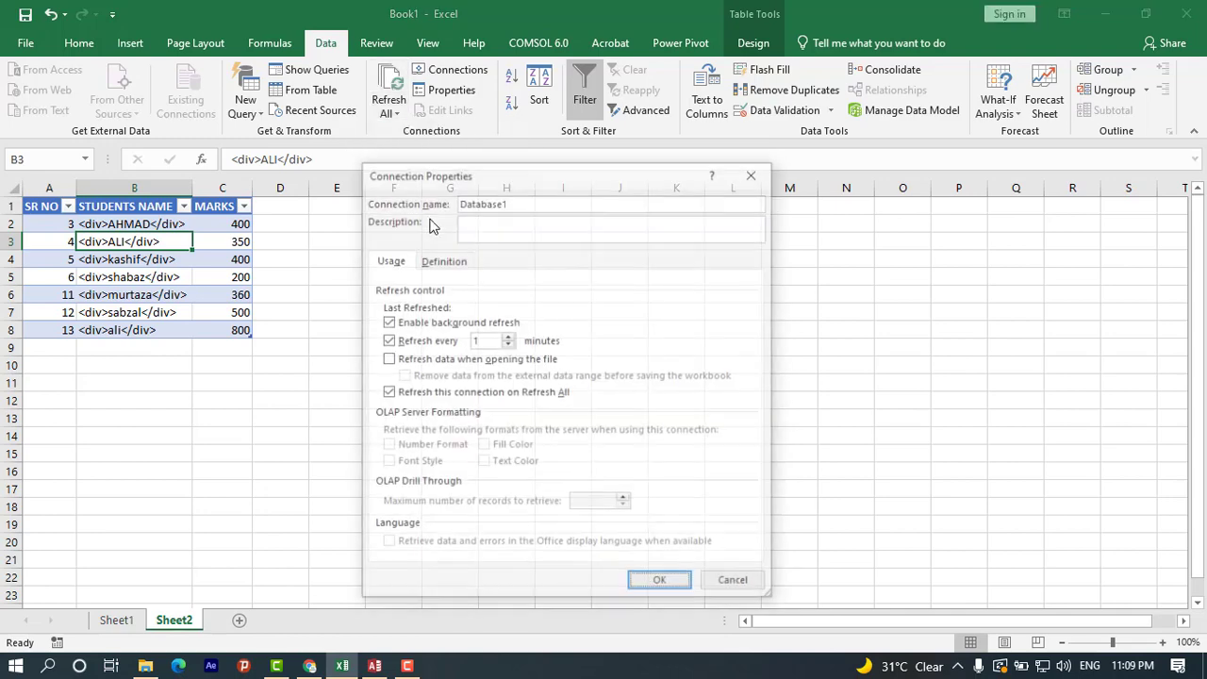